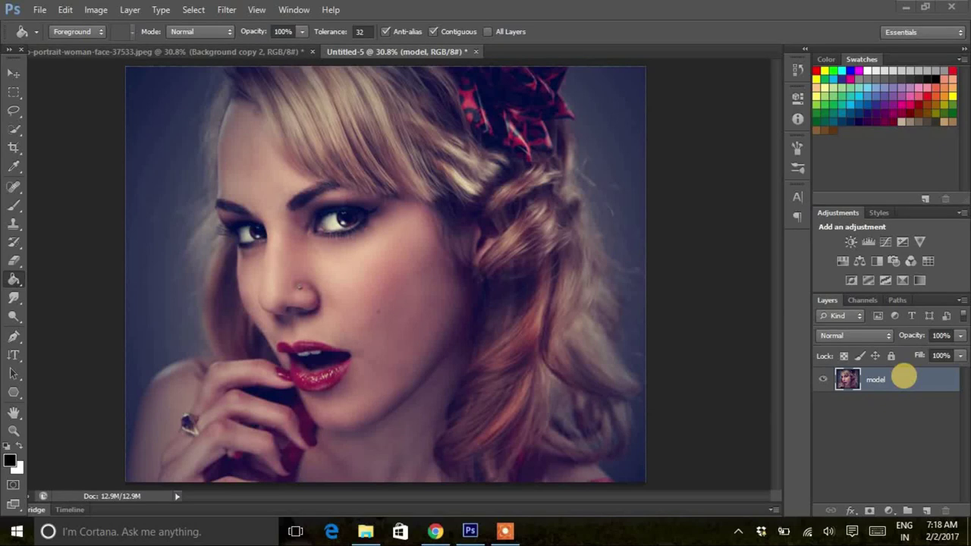
Duplicate the model layer twice.
click(922, 433)
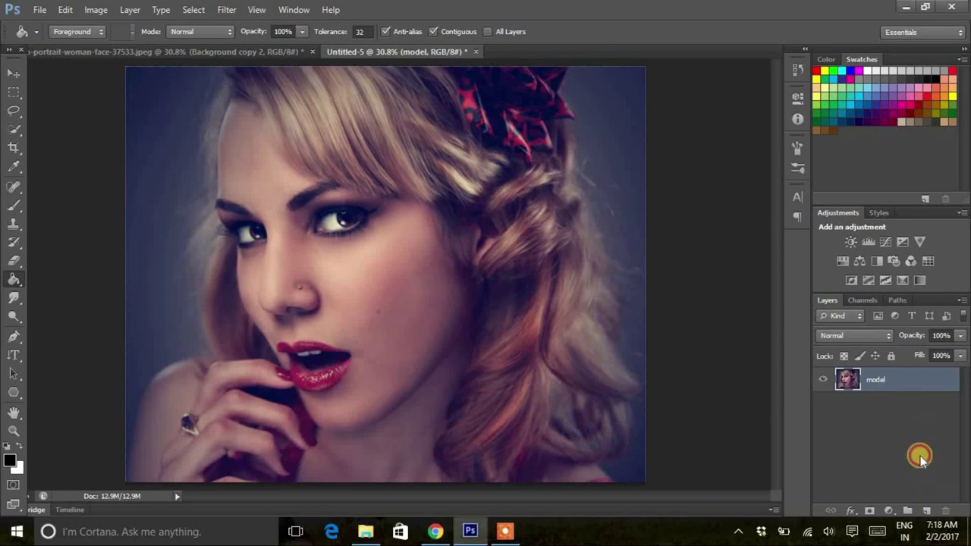
drag(904, 380, 928, 511)
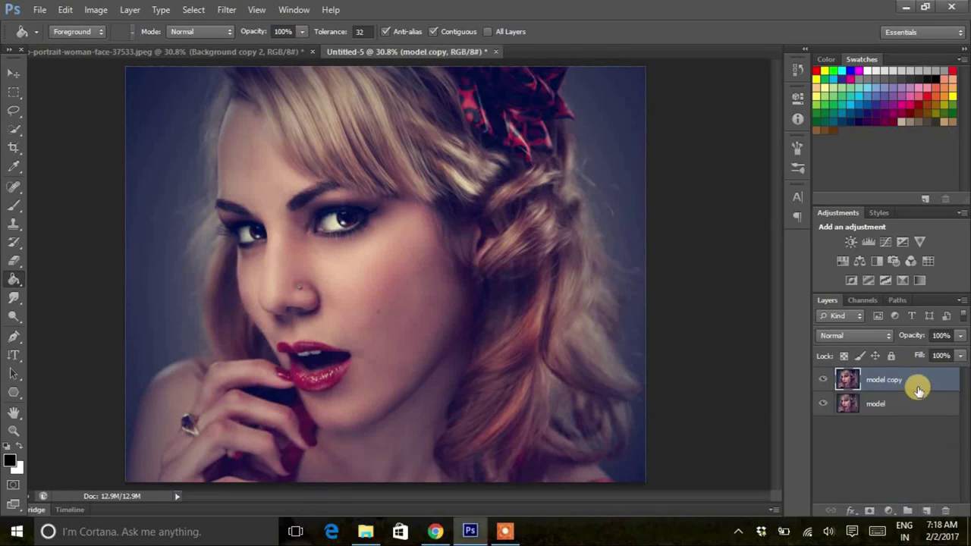
drag(919, 423, 926, 511)
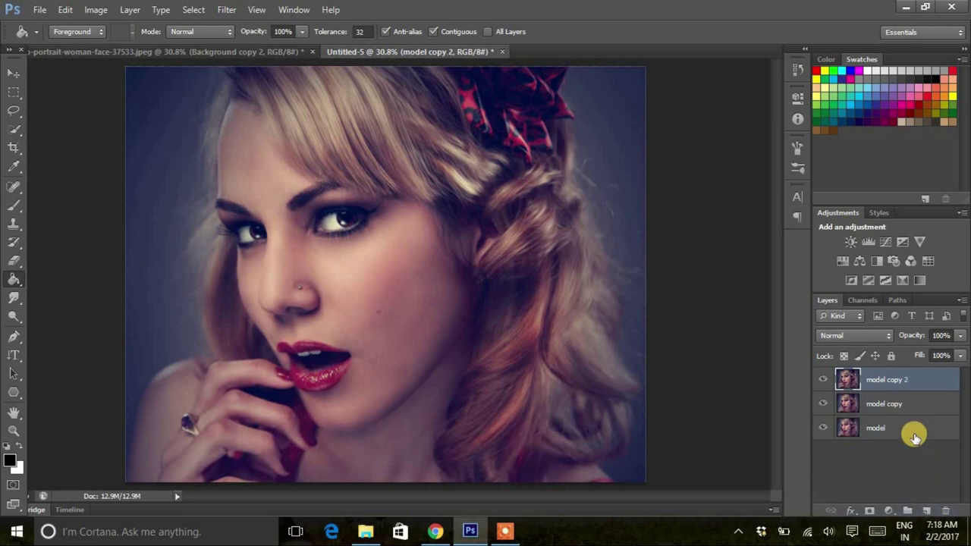
Fill the original bottom model layer with solid black, then select model copy 2.
click(915, 434)
key(alt+Delete)
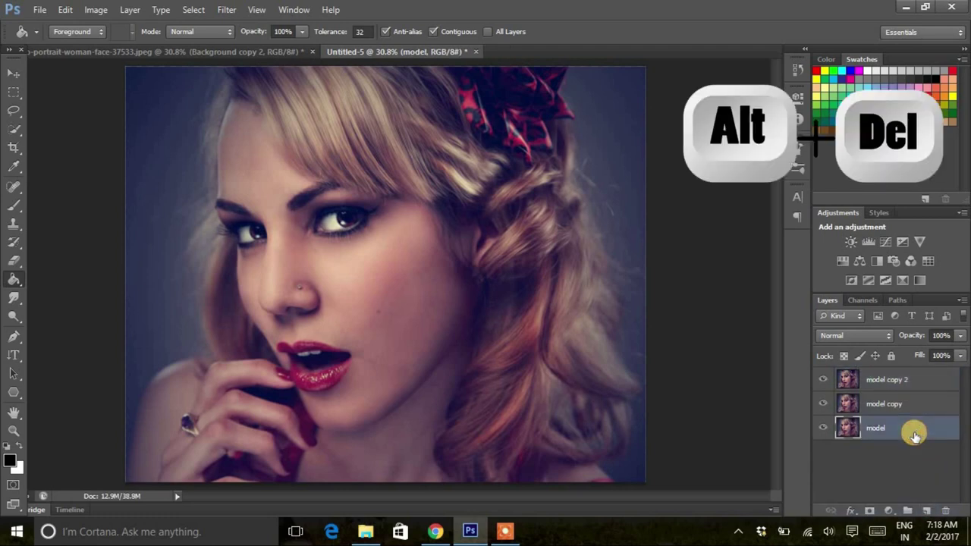
key(alt+Delete)
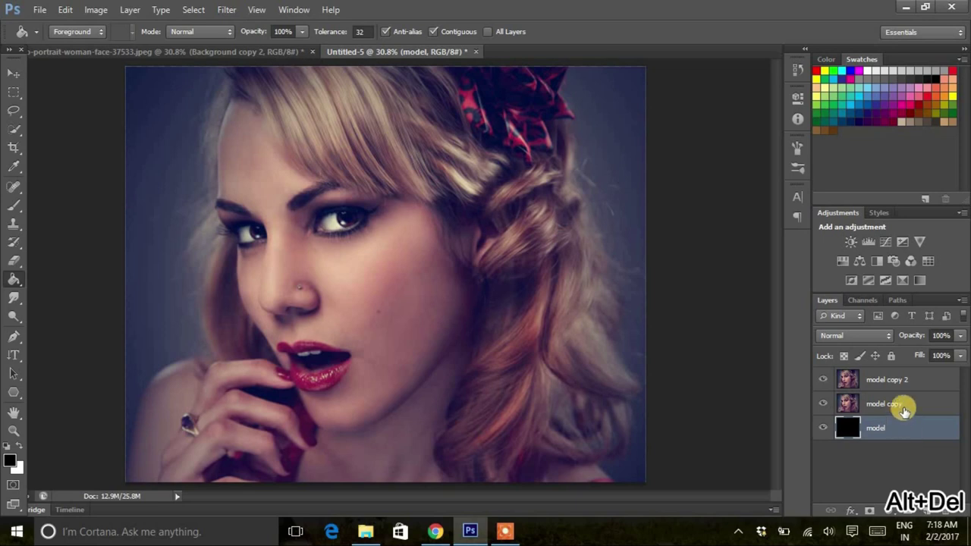
click(899, 379)
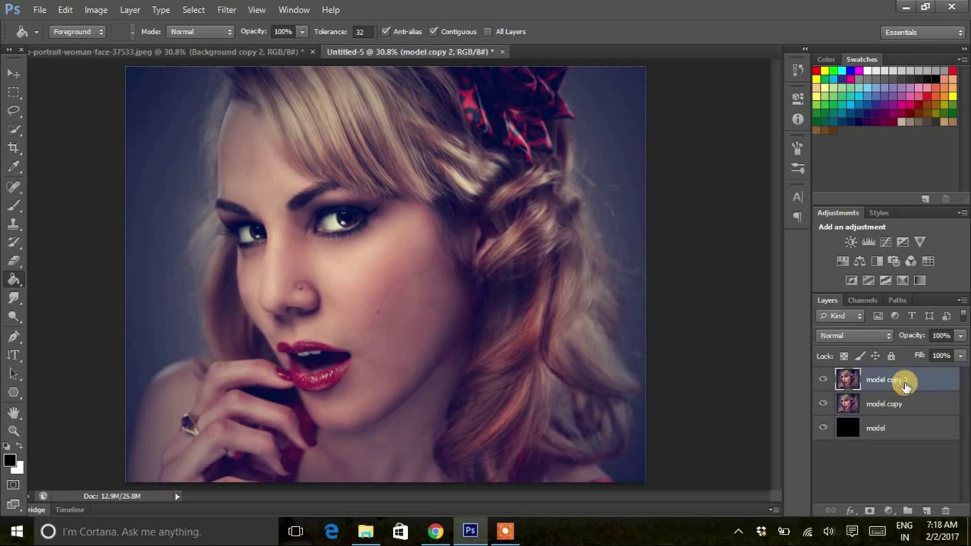
click(64, 10)
mouse_move(115, 509)
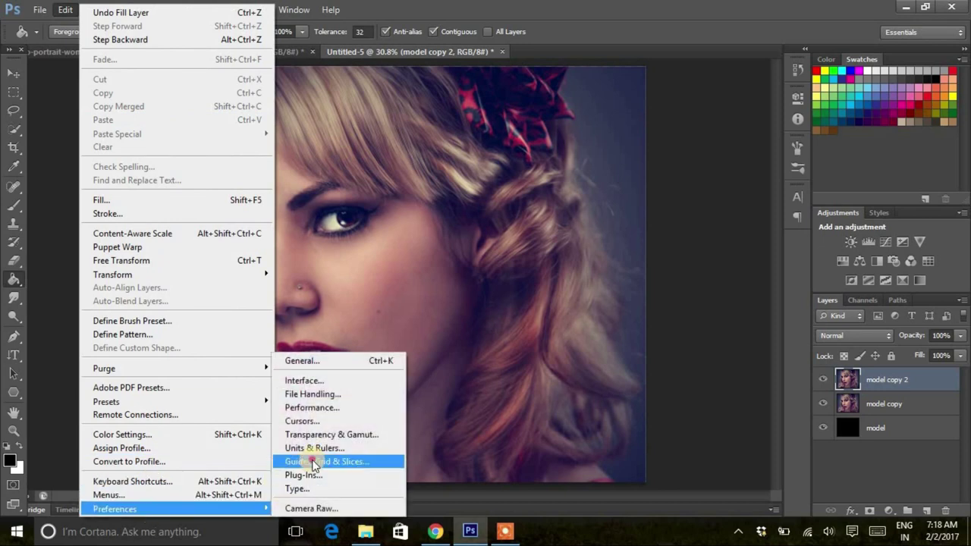
Set a yellow grid every 270 pixels with 6 subdivisions and show it over the portrait.
click(312, 460)
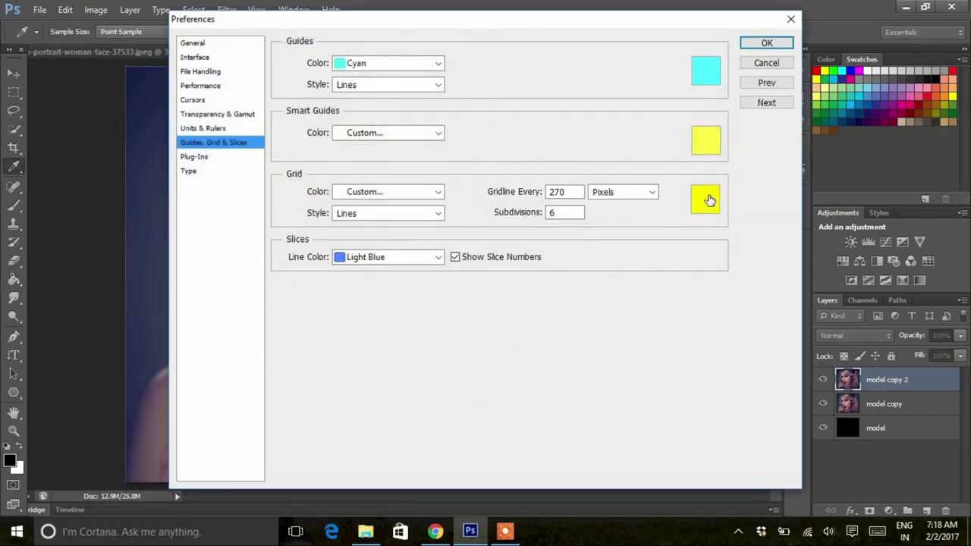
click(708, 200)
key(Return)
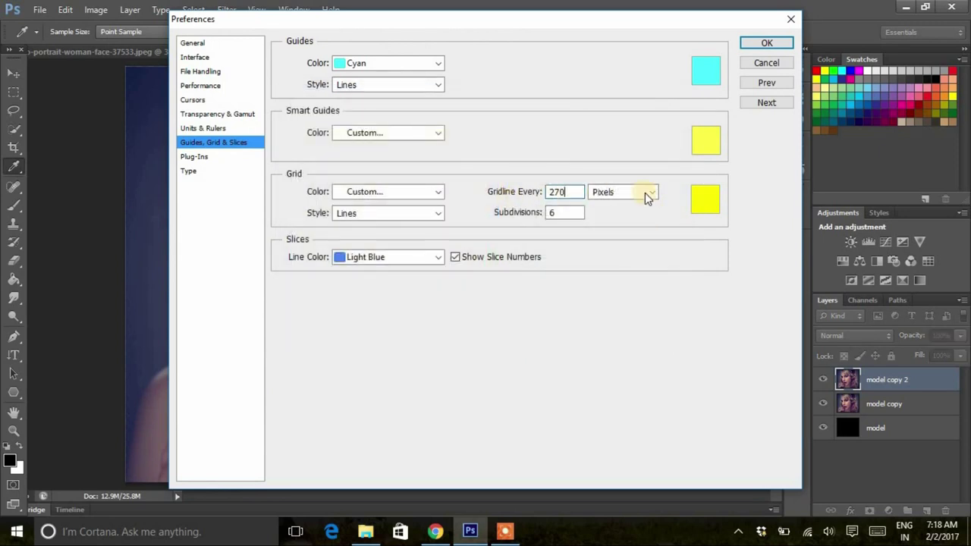
click(647, 192)
click(621, 205)
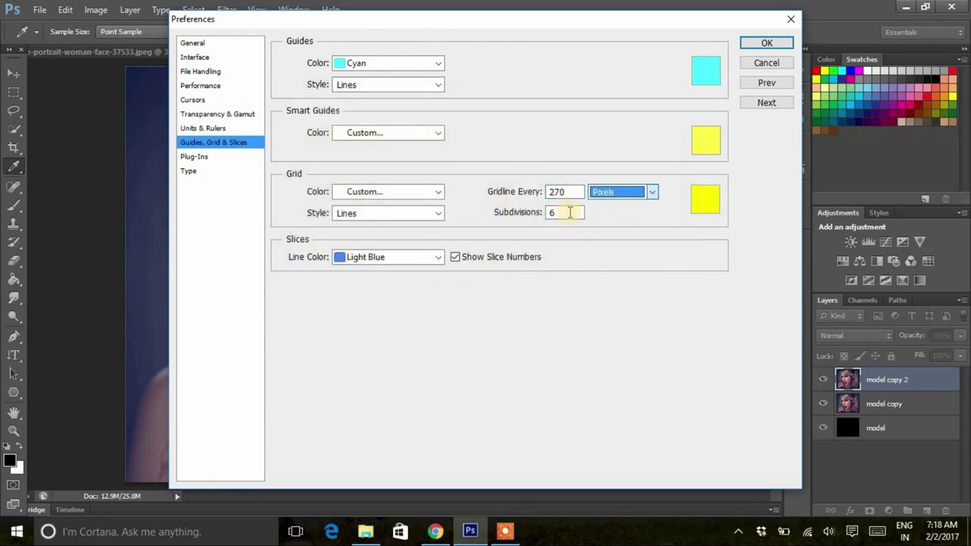
click(760, 45)
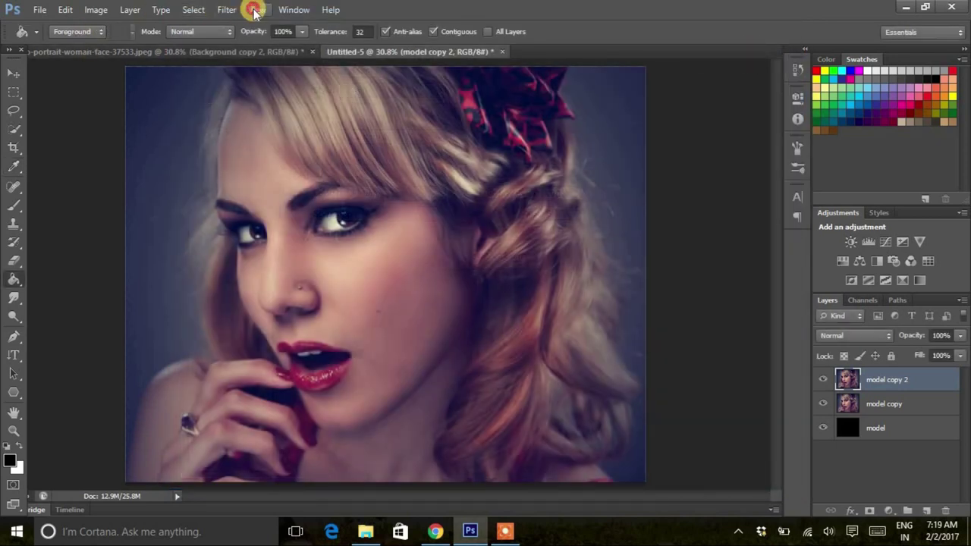
click(255, 10)
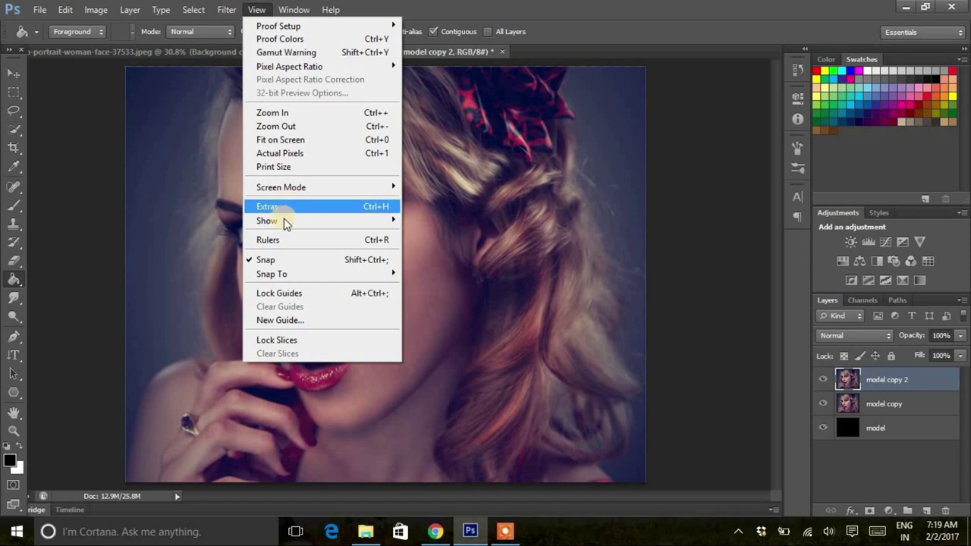
mouse_move(267, 221)
click(130, 262)
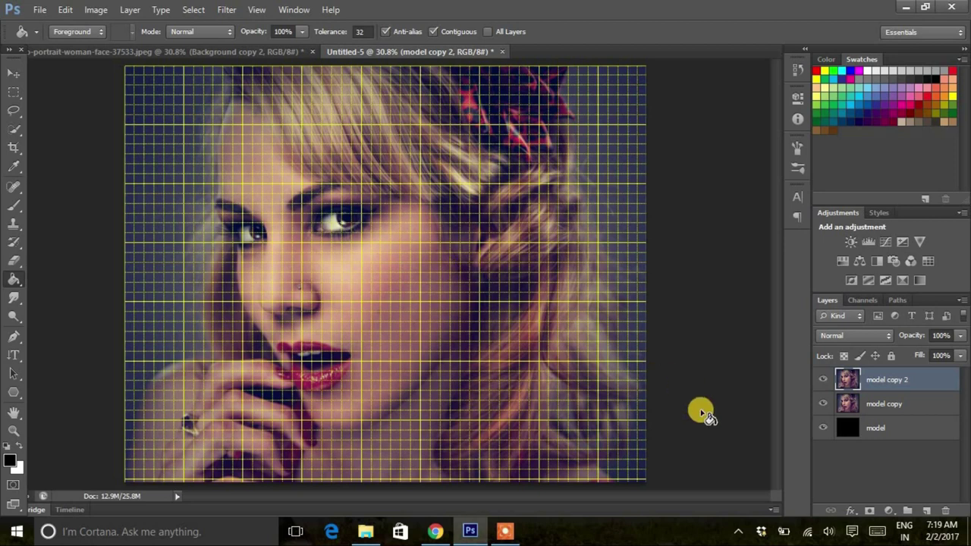
Select seven alternating full-height vertical strips and mask model copy 2 to them.
click(12, 92)
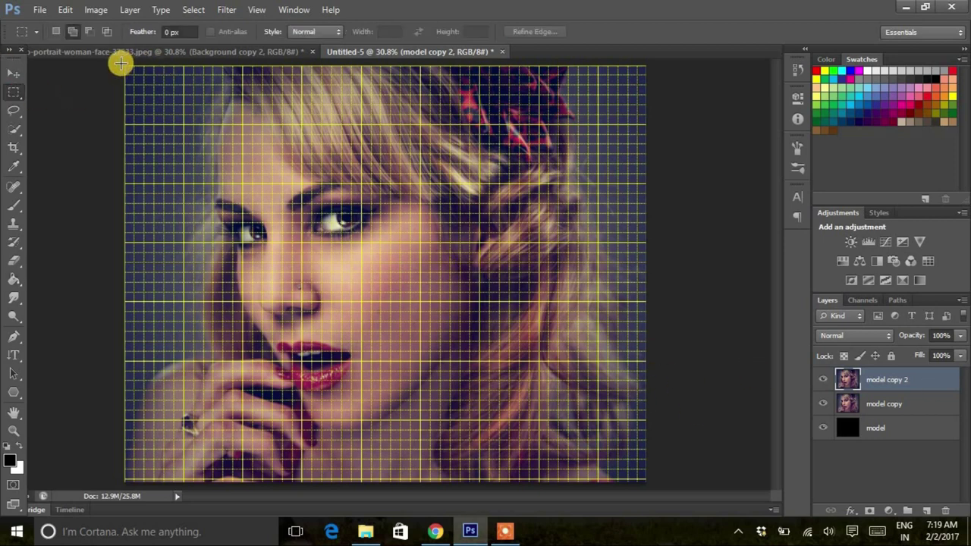
drag(134, 77, 183, 484)
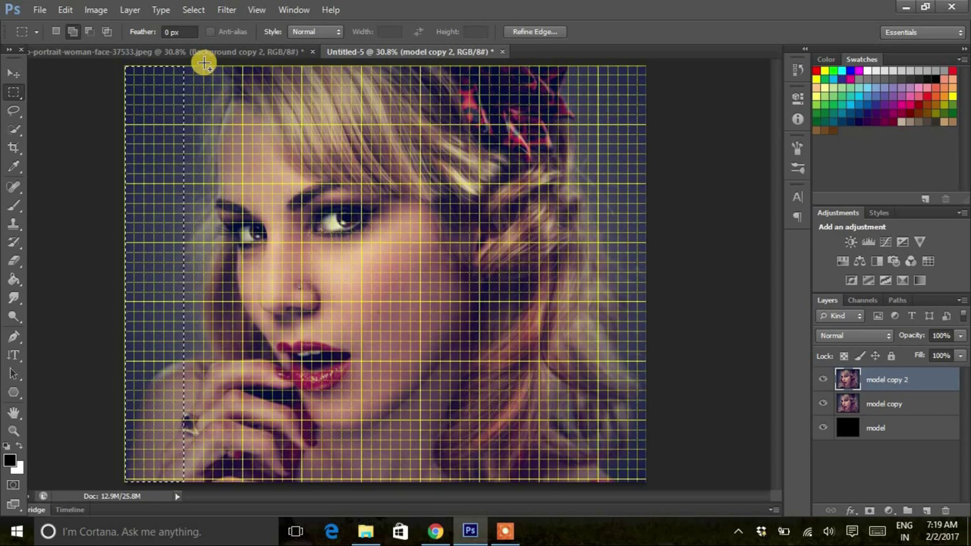
drag(203, 66, 263, 476)
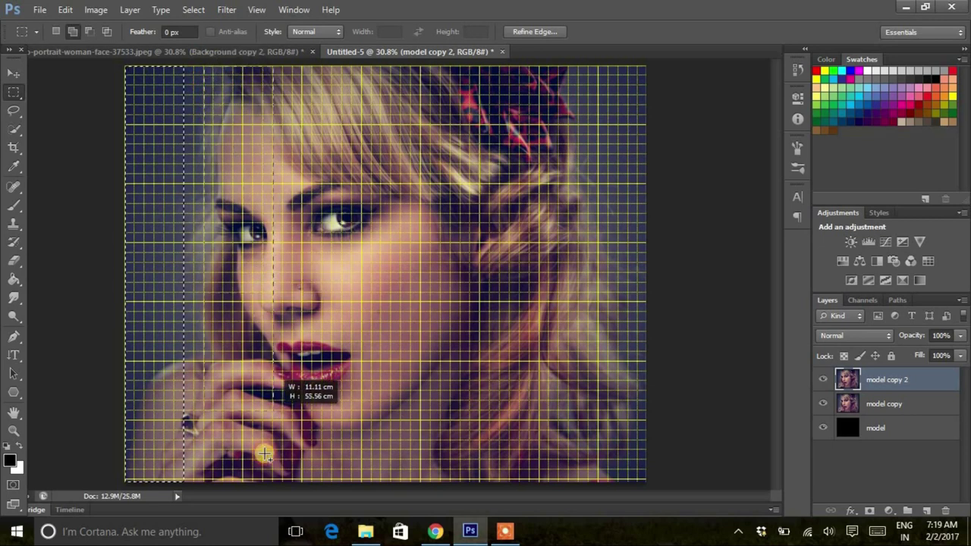
drag(264, 477, 263, 481)
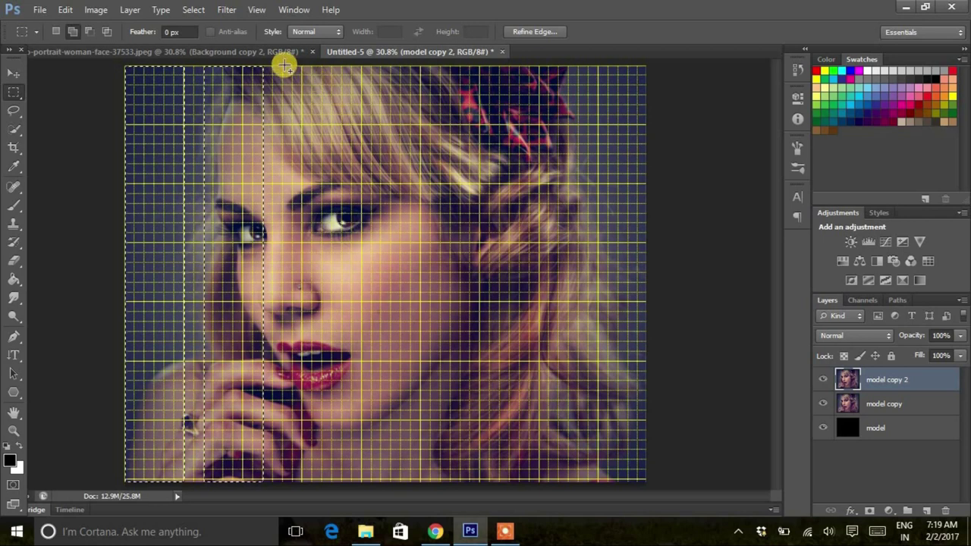
mouse_move(282, 65)
mouse_down()
mouse_move(339, 460)
mouse_move(352, 482)
mouse_up()
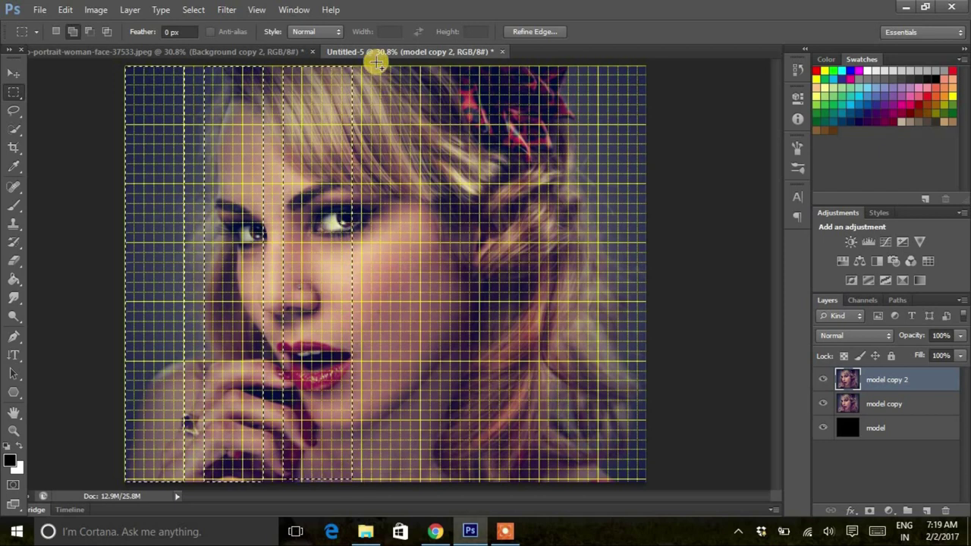
mouse_move(373, 68)
mouse_down()
mouse_move(429, 310)
mouse_move(440, 427)
mouse_move(433, 481)
mouse_up()
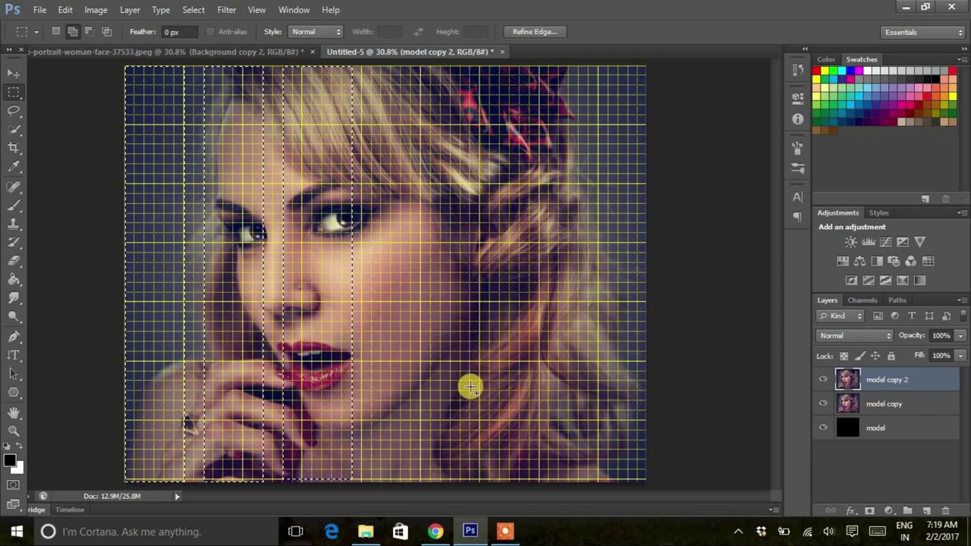
drag(451, 67, 514, 483)
drag(532, 67, 587, 490)
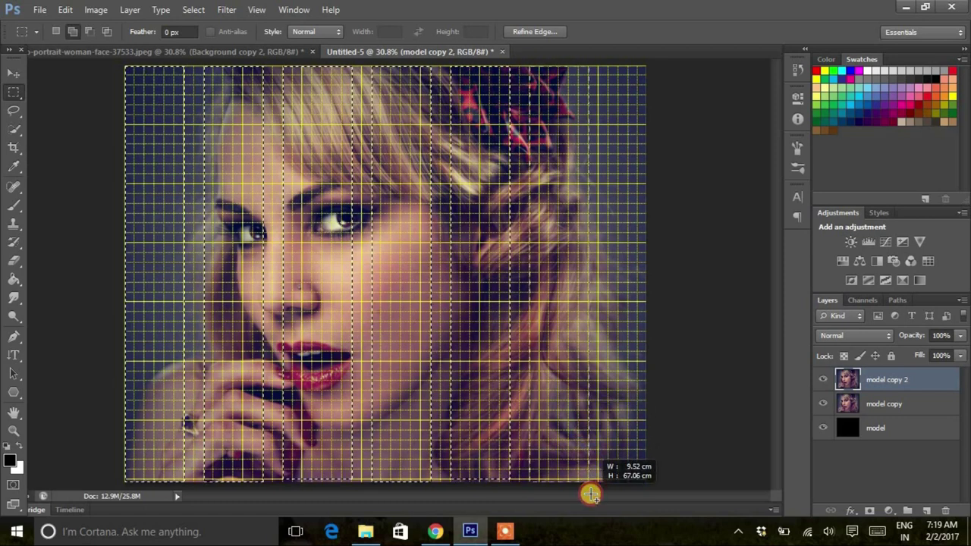
drag(607, 66, 670, 480)
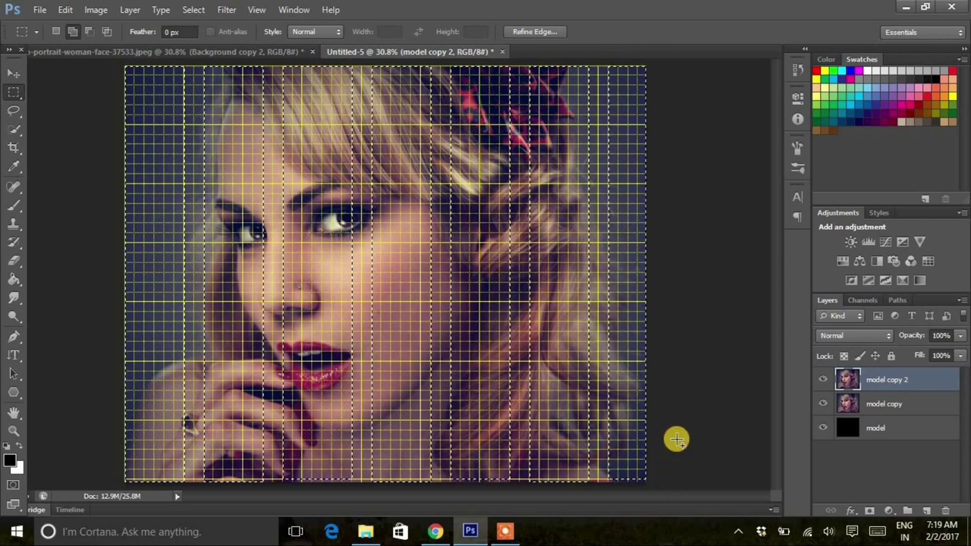
click(871, 511)
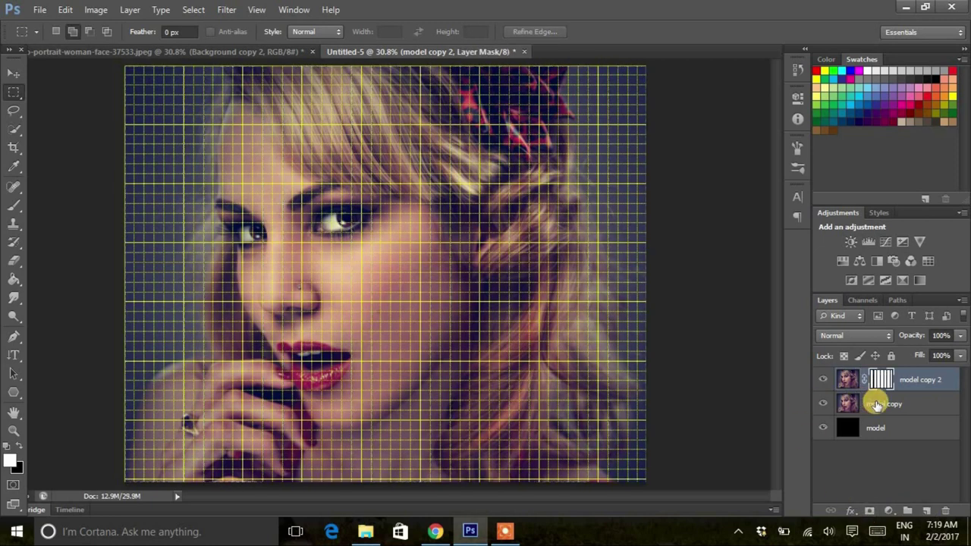
Select six horizontal strips, mask model copy to them, and hide the grid.
click(872, 402)
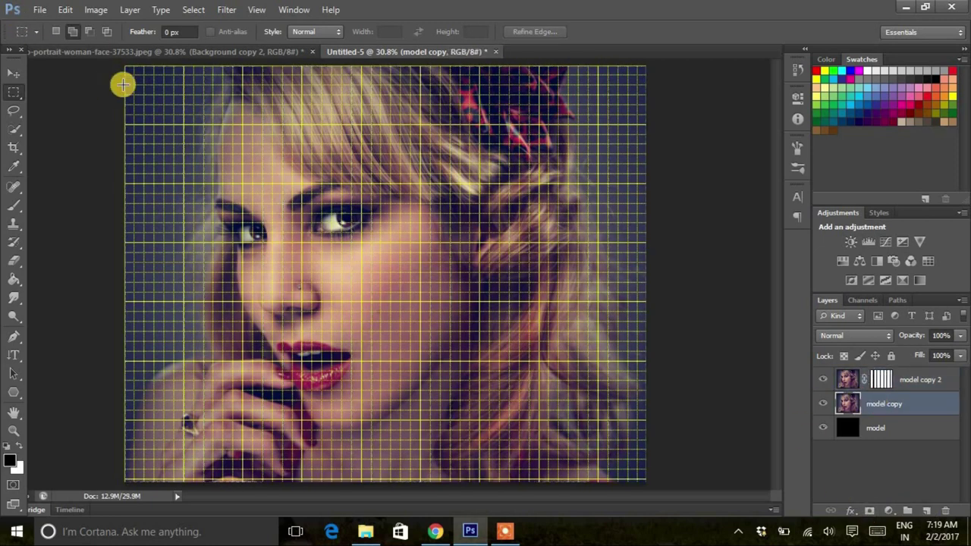
drag(121, 61, 662, 126)
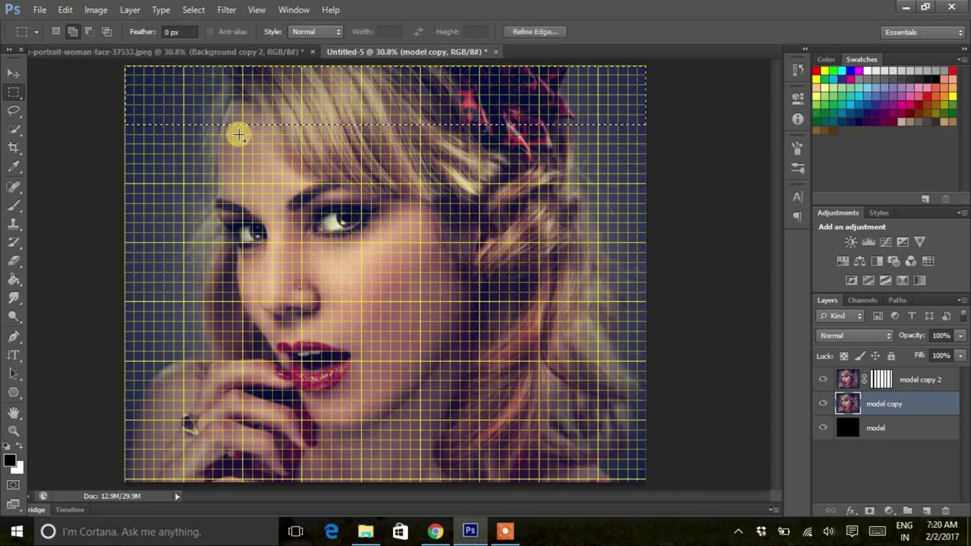
drag(126, 144, 646, 213)
drag(126, 234, 646, 282)
mouse_move(126, 304)
mouse_down()
mouse_move(226, 332)
mouse_move(561, 338)
mouse_move(646, 359)
mouse_up()
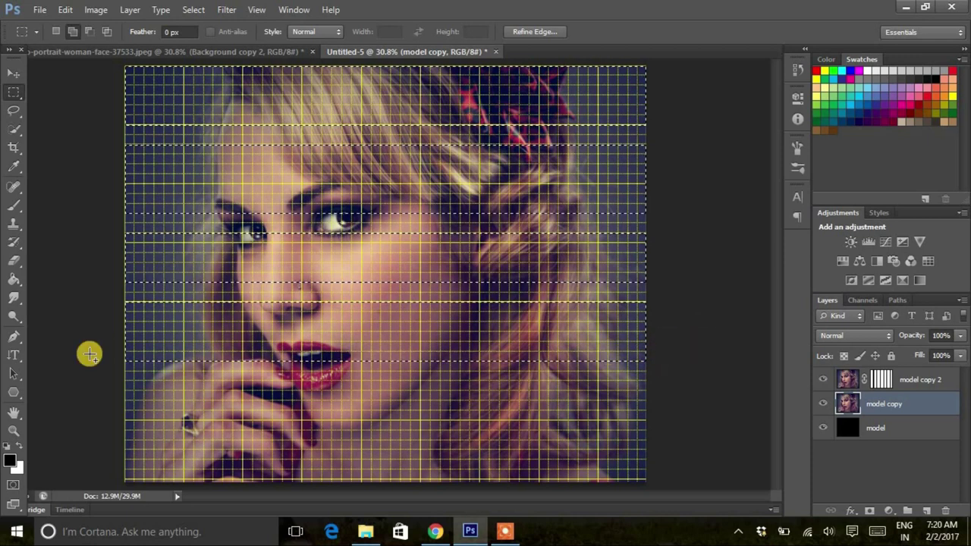
drag(122, 382, 646, 432)
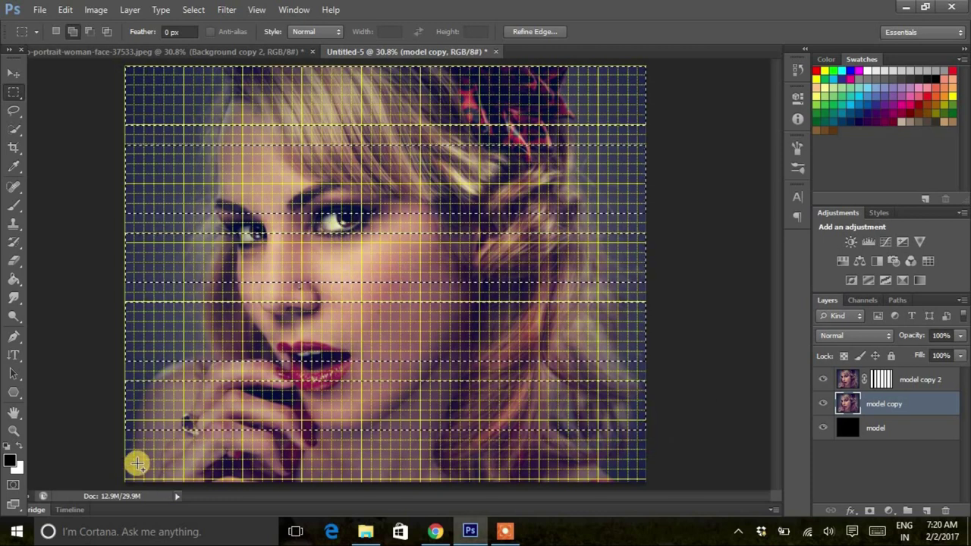
mouse_move(122, 450)
mouse_down()
mouse_move(661, 494)
mouse_move(635, 470)
mouse_up()
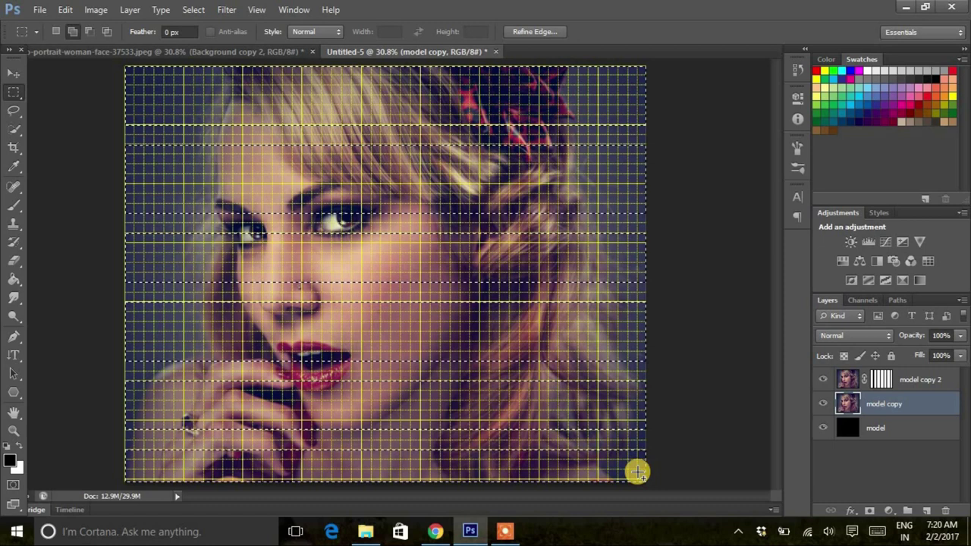
click(870, 512)
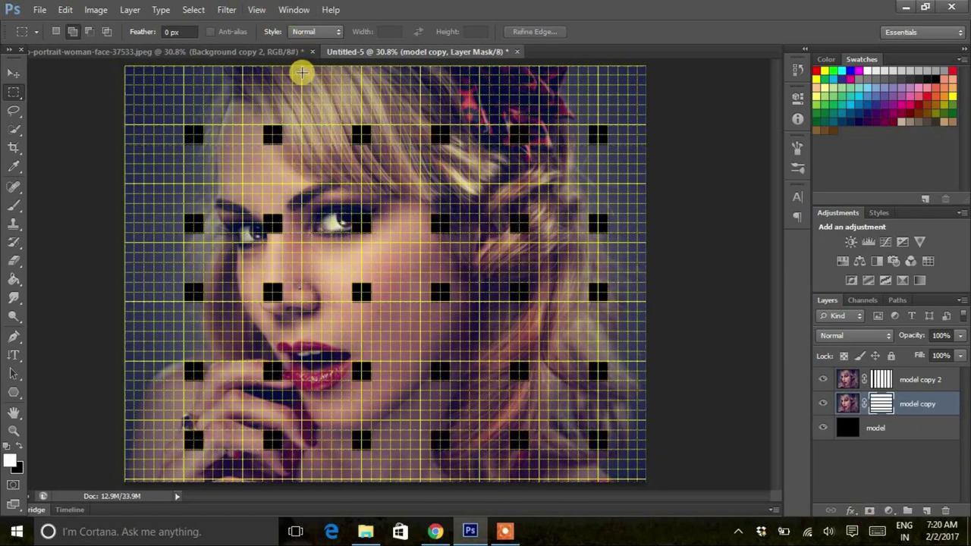
key(ctrl+h)
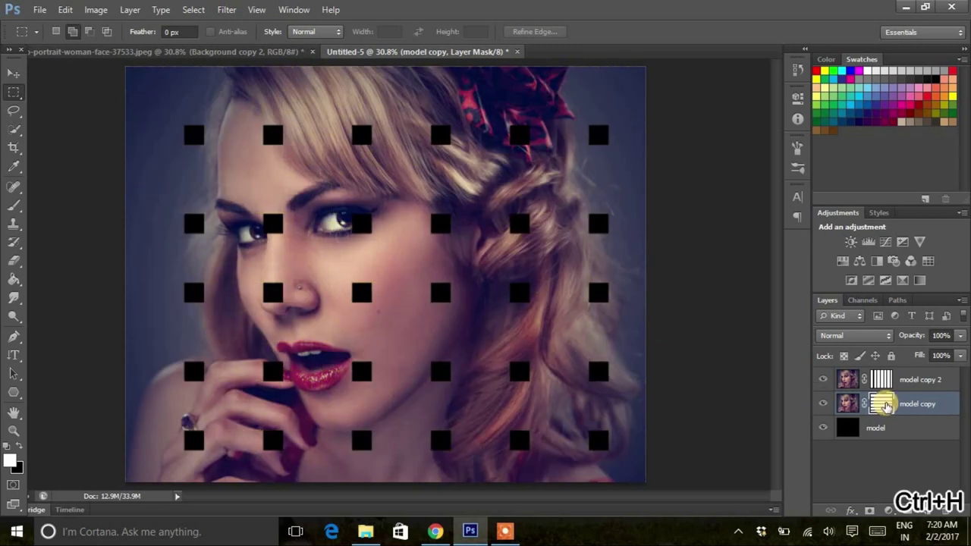
Intersect the vertical and horizontal strip masks into a selection of crossing rectangles.
ctrl+click(882, 404)
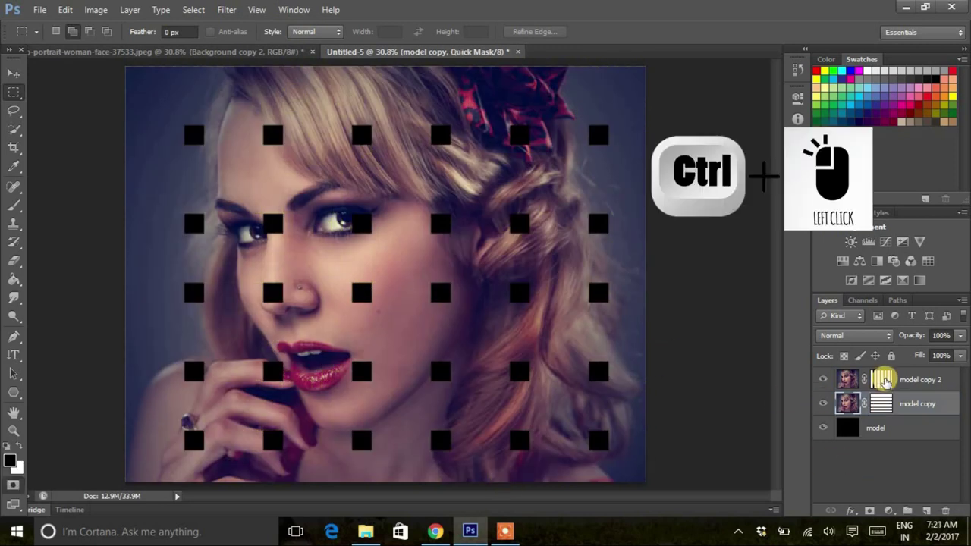
ctrl+click(885, 379)
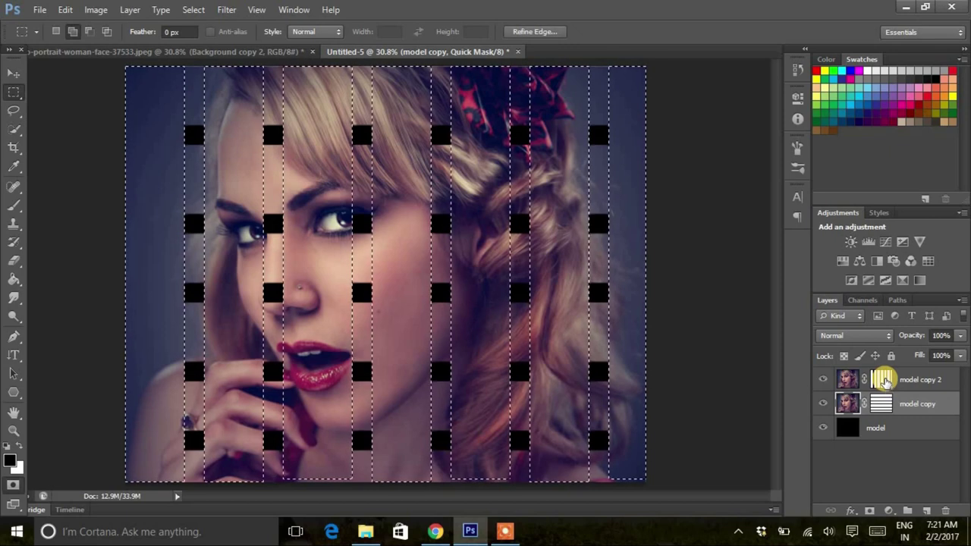
ctrl+alt+shift+click(880, 405)
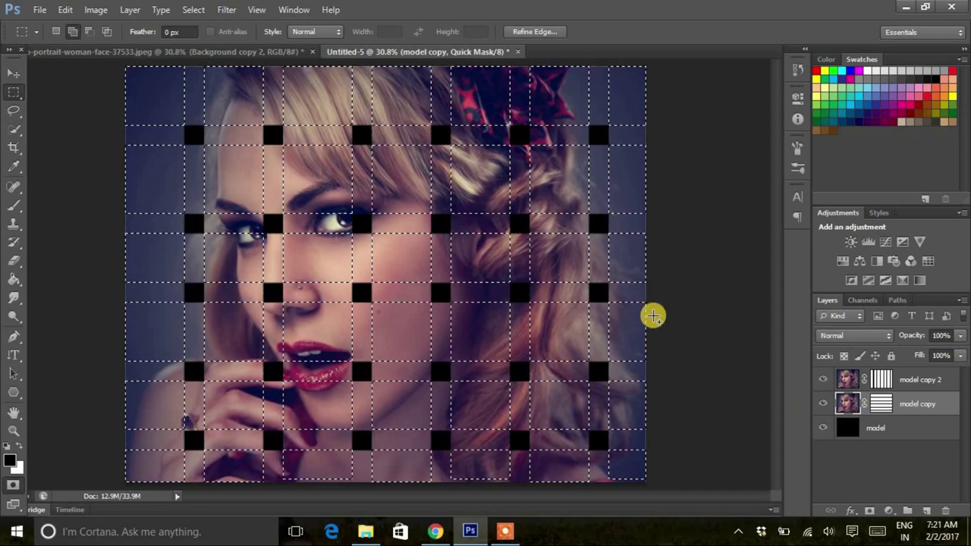
key(ctrl+d)
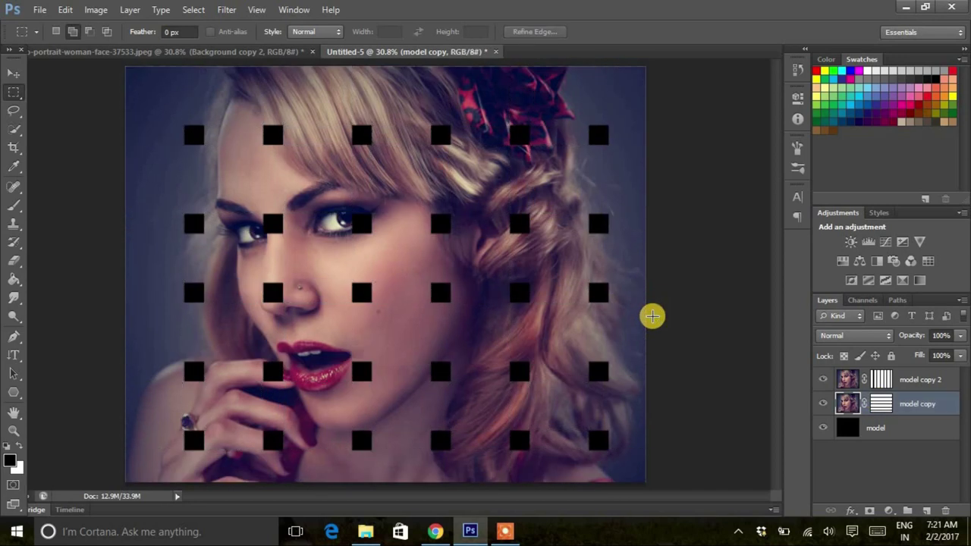
click(858, 301)
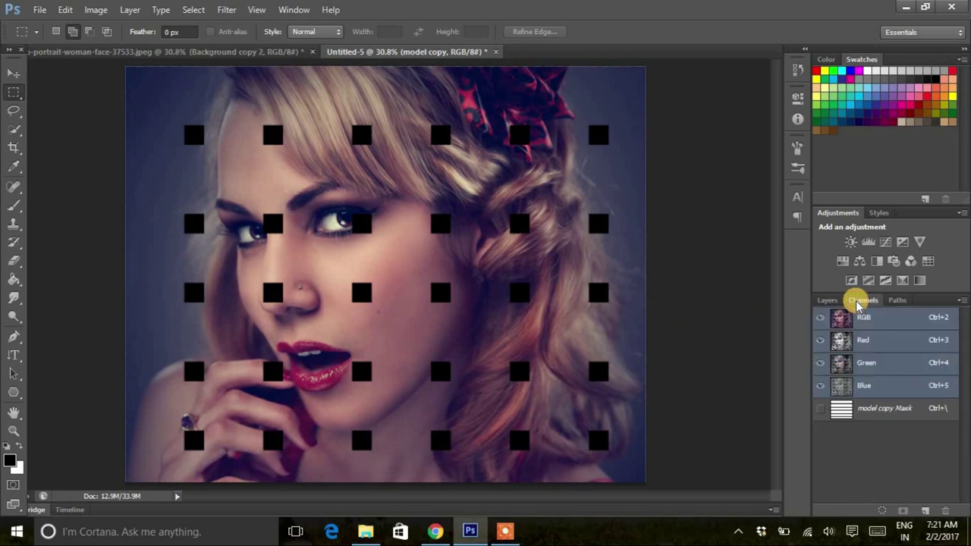
click(833, 301)
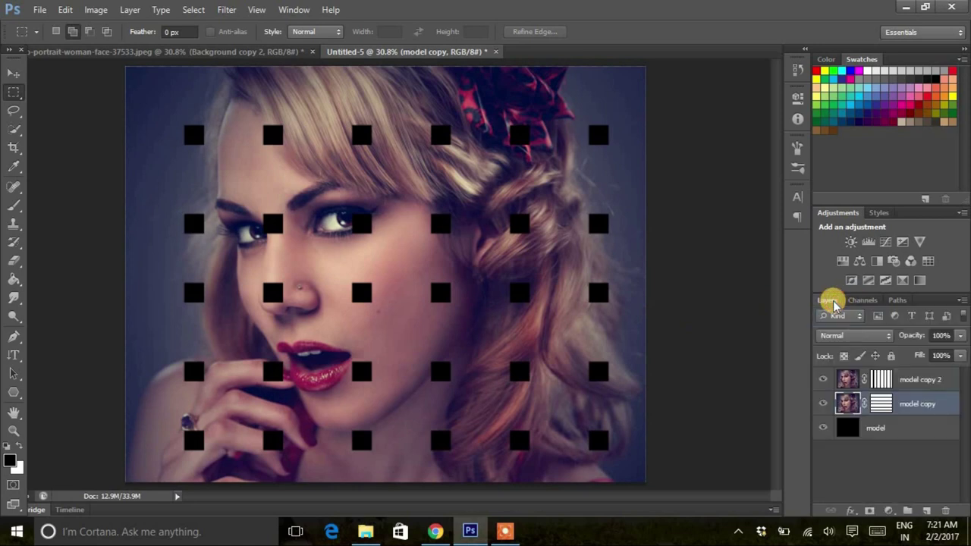
key(ctrl+shift+d)
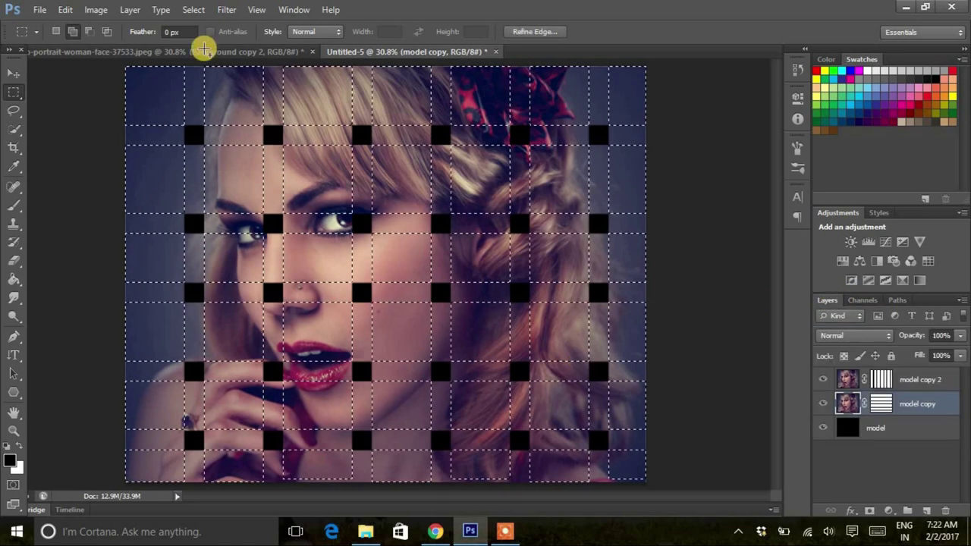
Save the strip-crossing selection as a new channel.
click(193, 12)
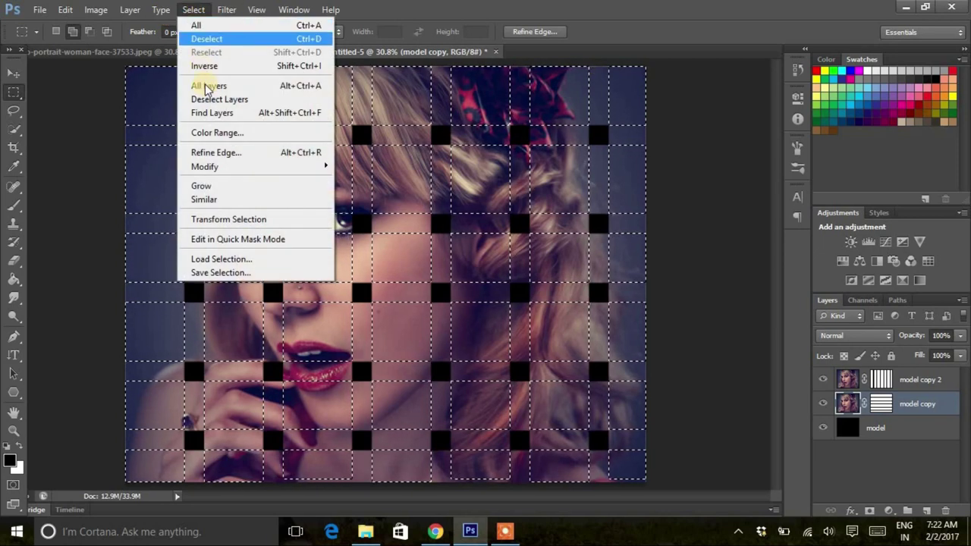
click(223, 272)
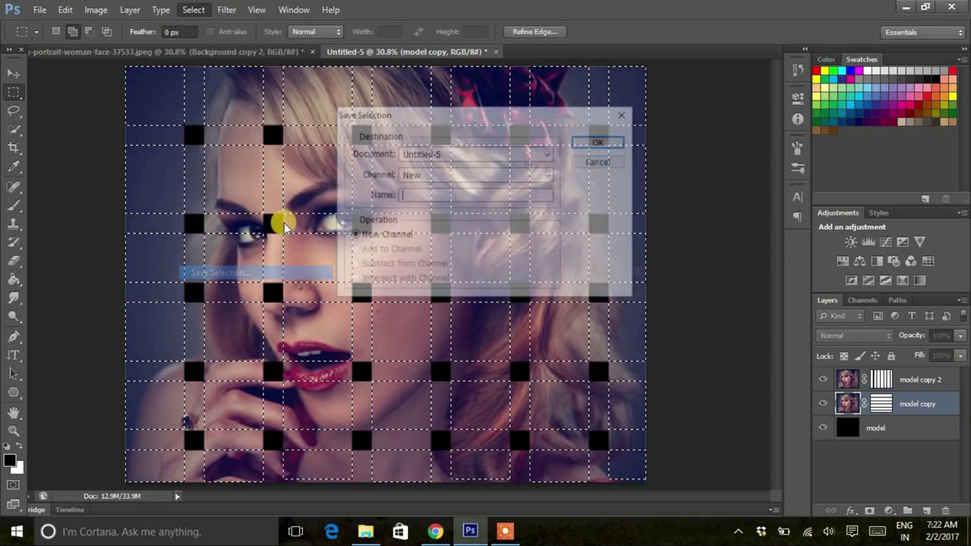
click(599, 143)
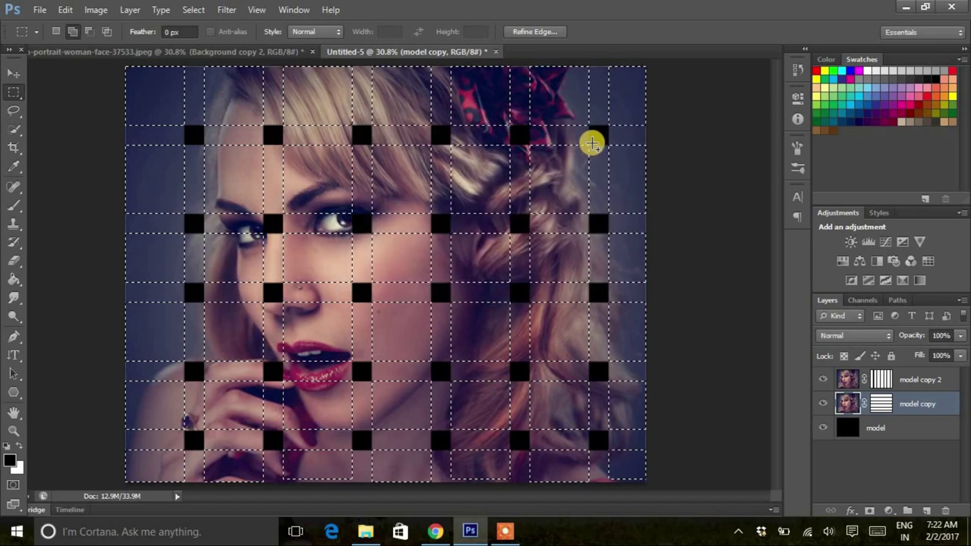
In Quick Mask, paint-bucket alternate crossing cells out of the top three rows.
key(q)
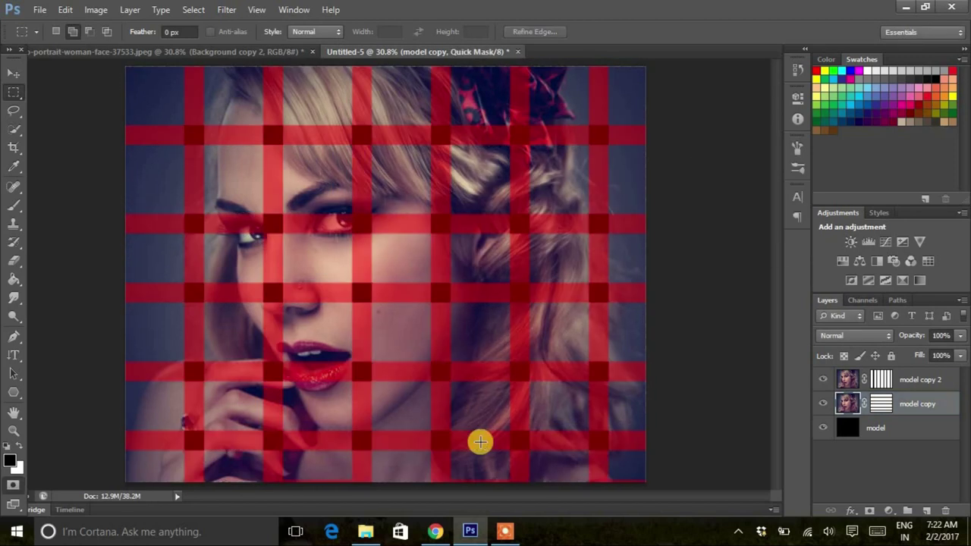
click(15, 279)
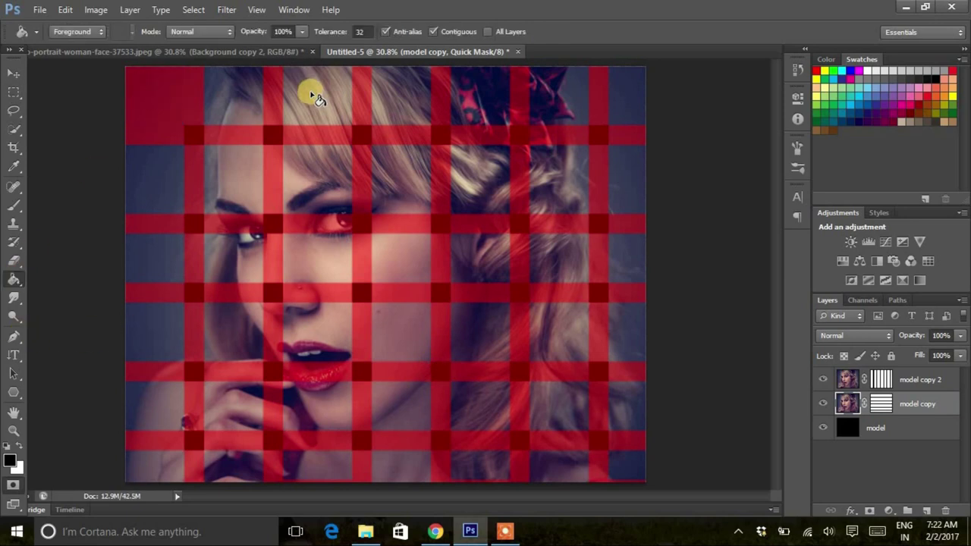
click(478, 84)
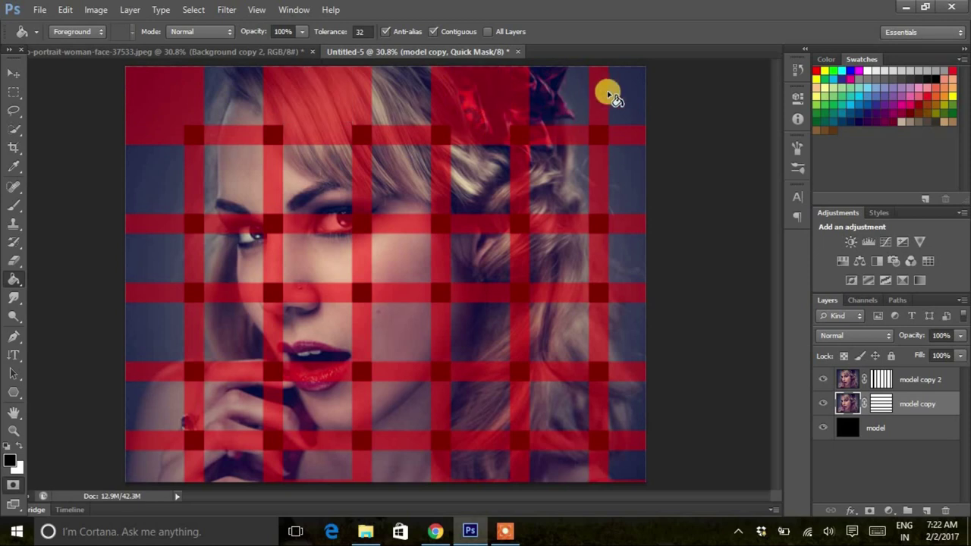
click(614, 91)
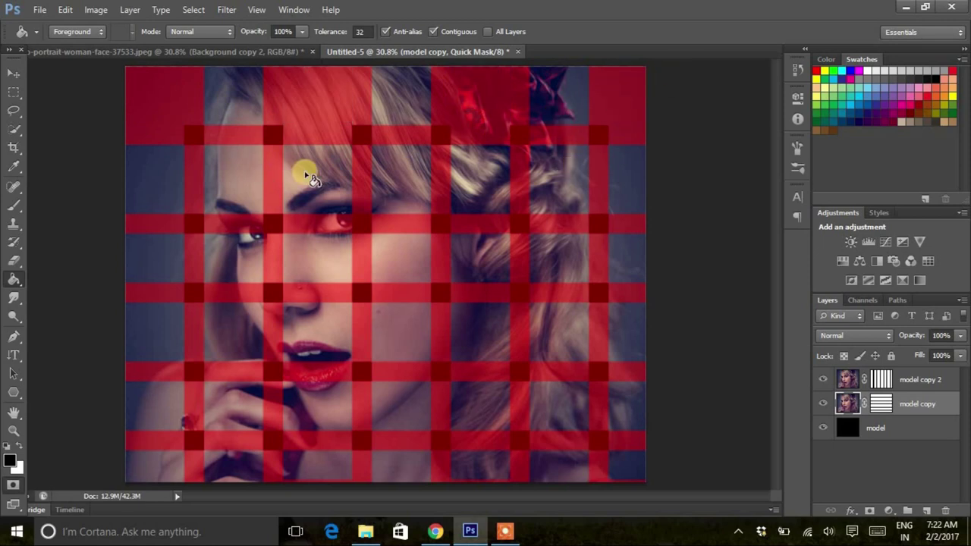
click(221, 159)
click(380, 163)
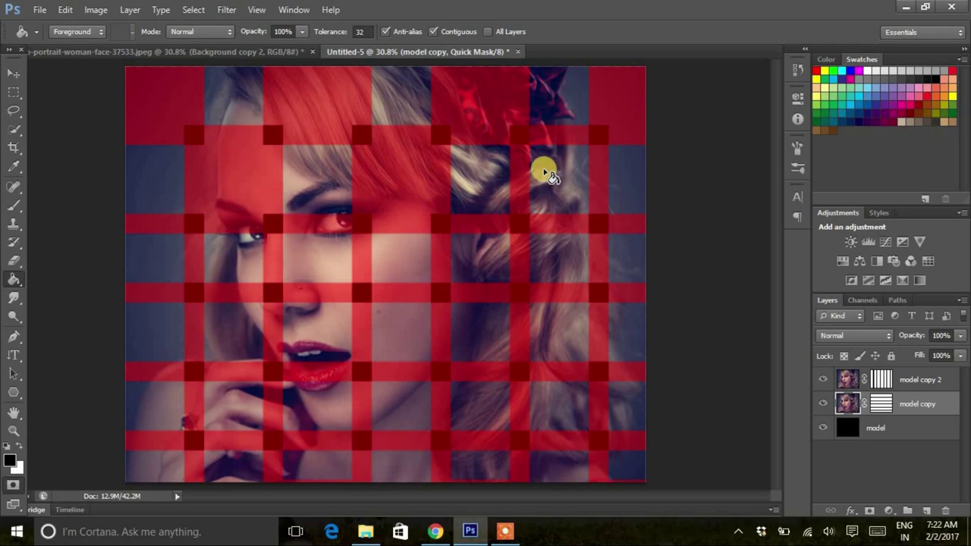
click(550, 192)
click(309, 256)
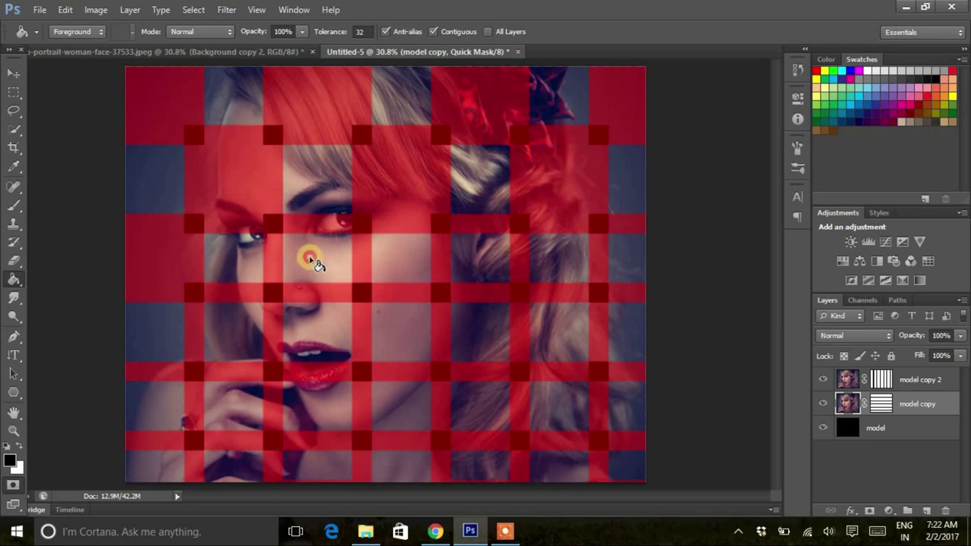
click(471, 255)
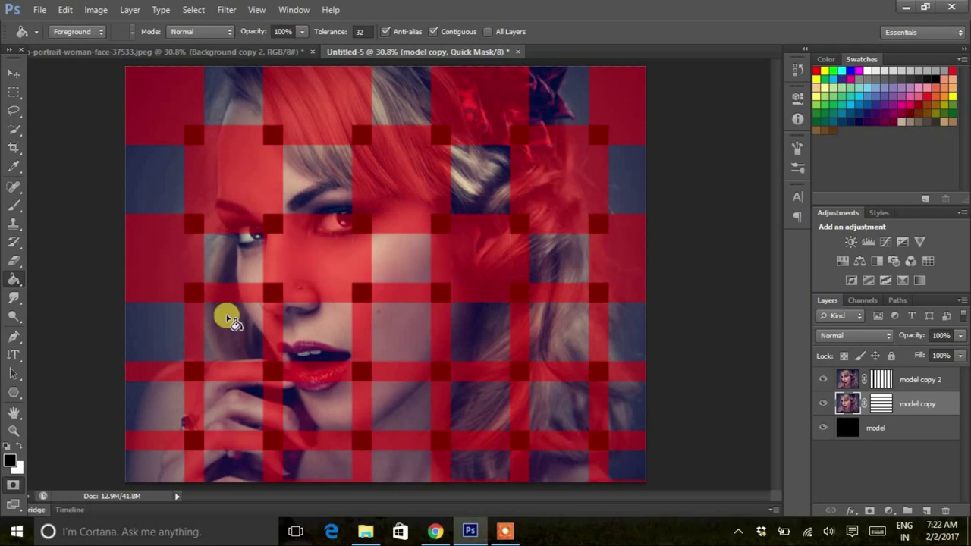
Fill out alternate cells in the fourth through bottom rows and exit Quick Mask.
click(382, 325)
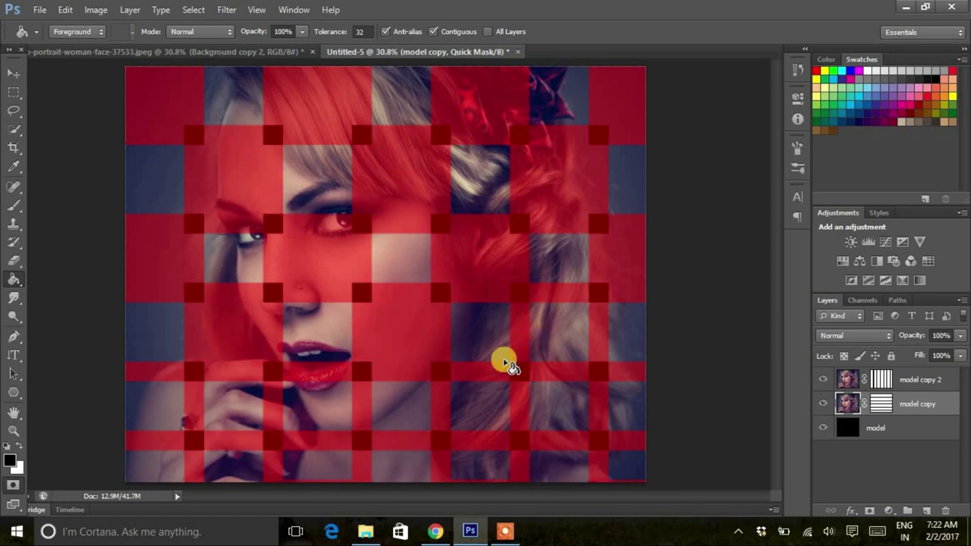
click(545, 332)
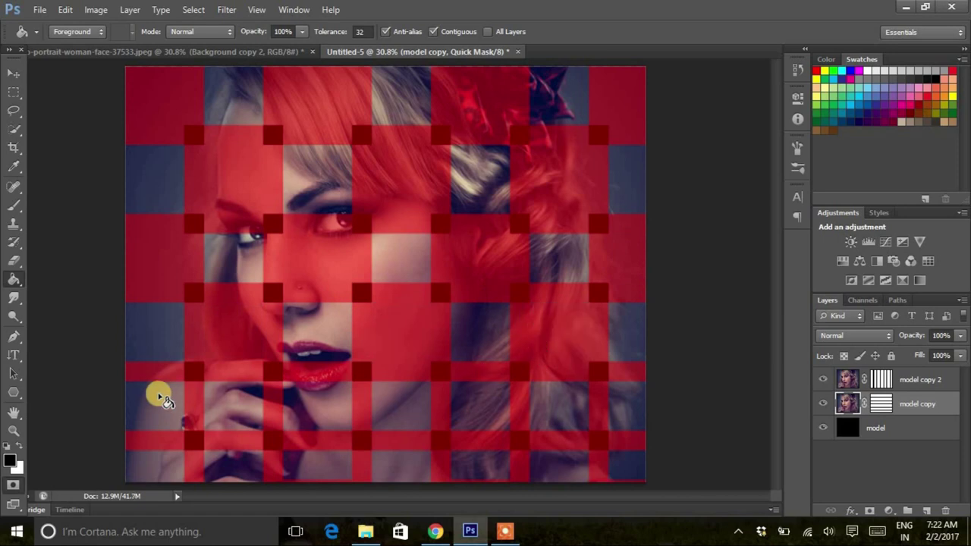
click(159, 396)
click(300, 395)
click(516, 410)
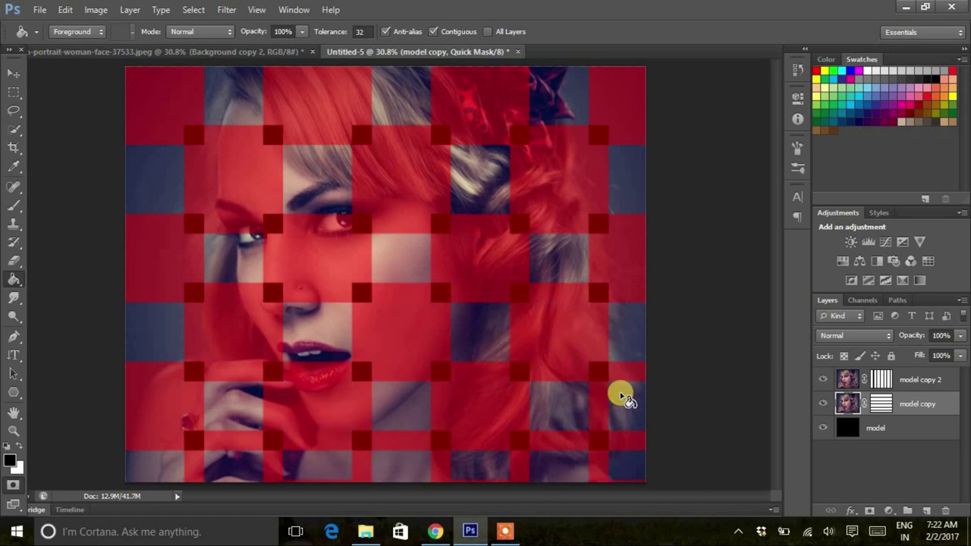
click(224, 460)
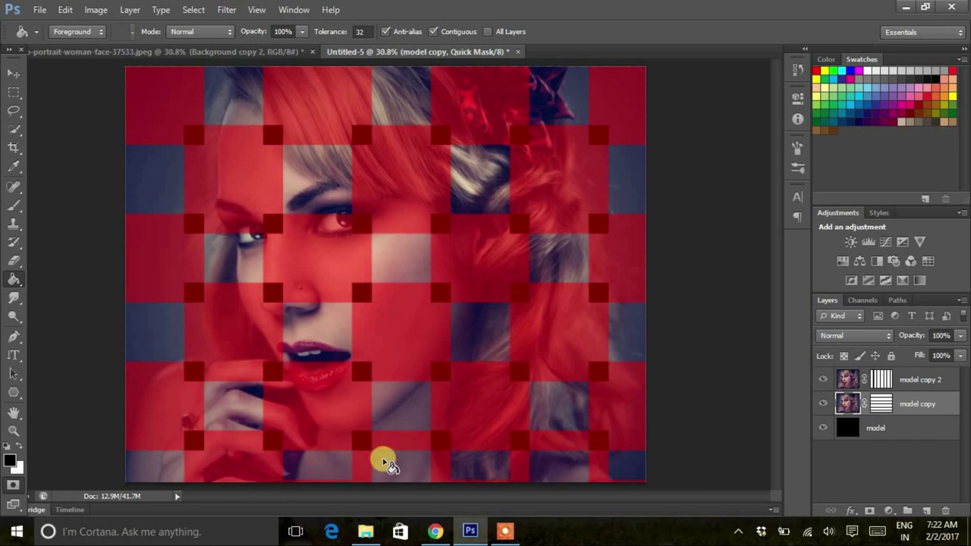
click(398, 466)
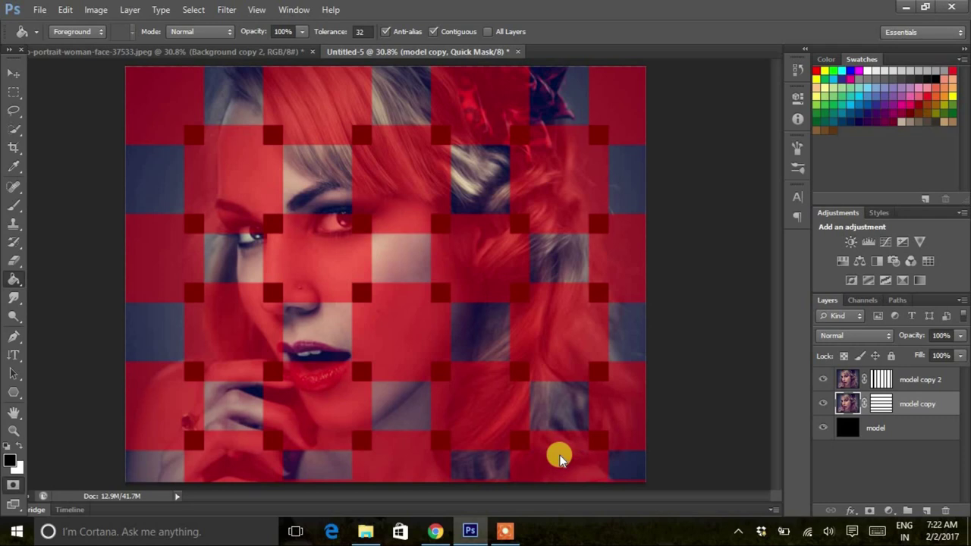
key(q)
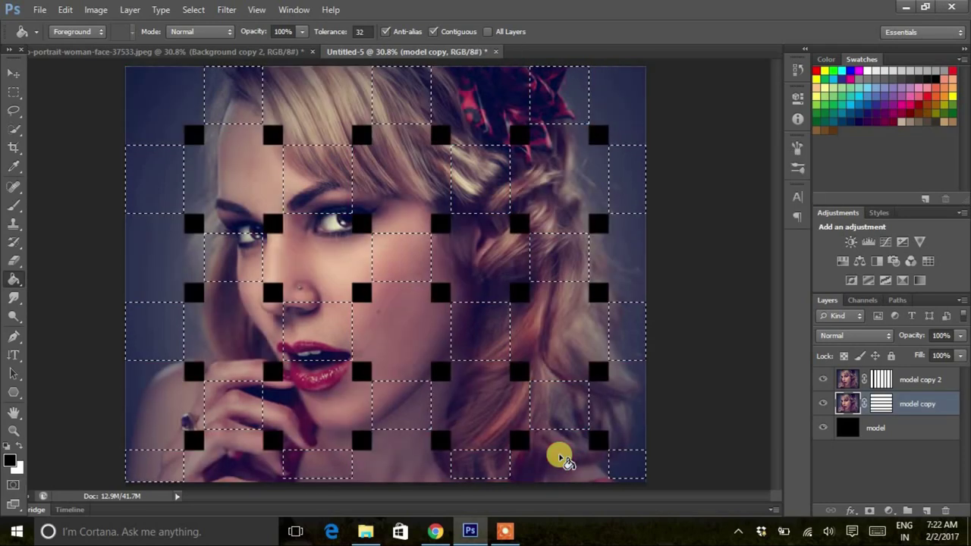
Copy the checkerboard cells to new Layer 1, then edit model copy 2's mask in Quick Mask.
key(ctrl+j)
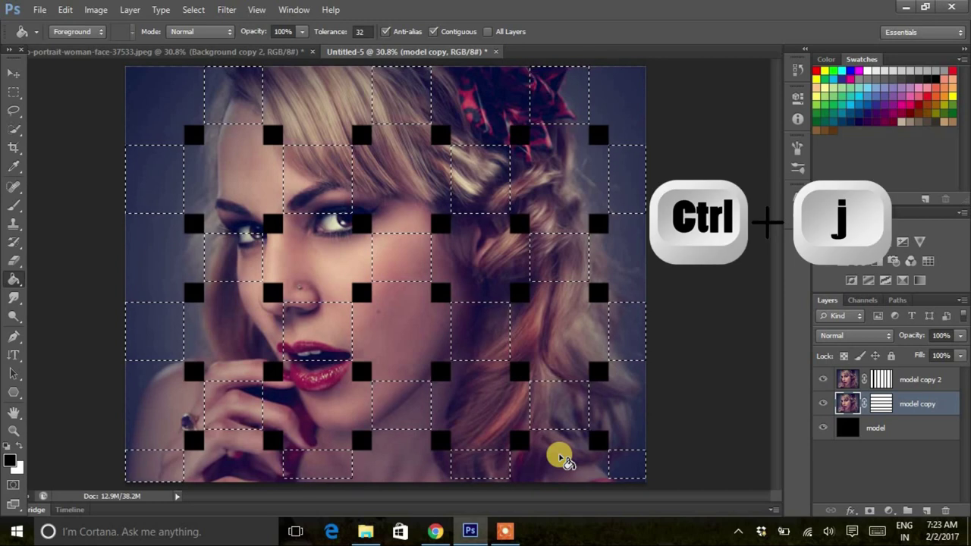
key(ctrl+j)
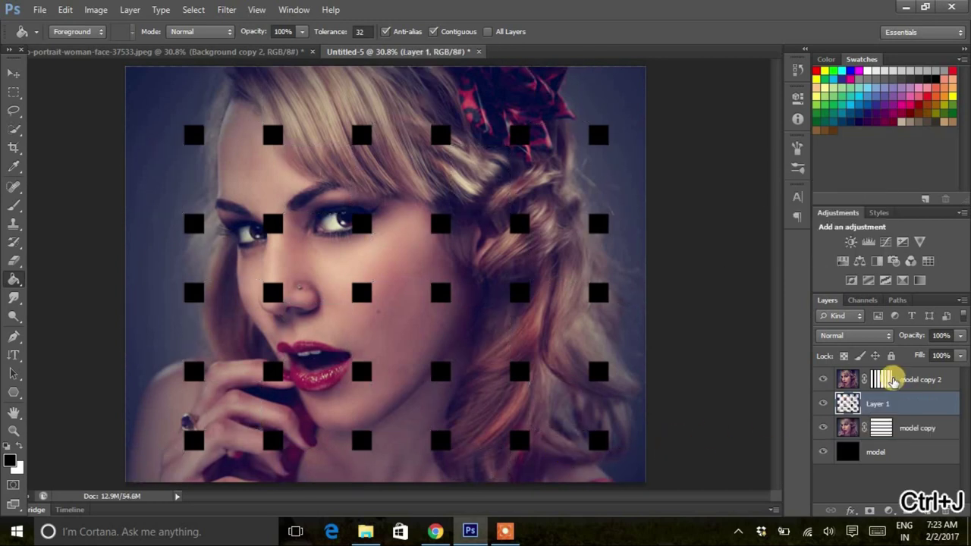
click(903, 382)
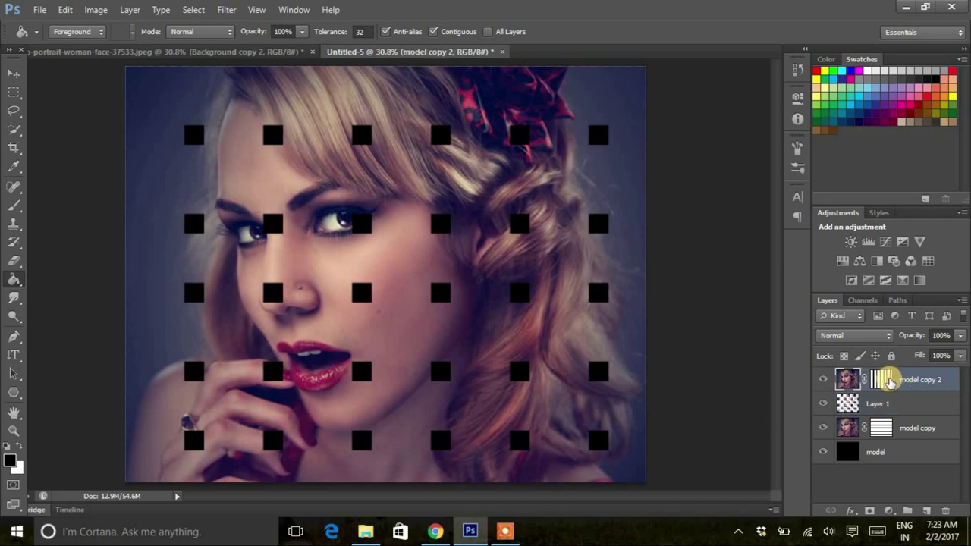
click(889, 381)
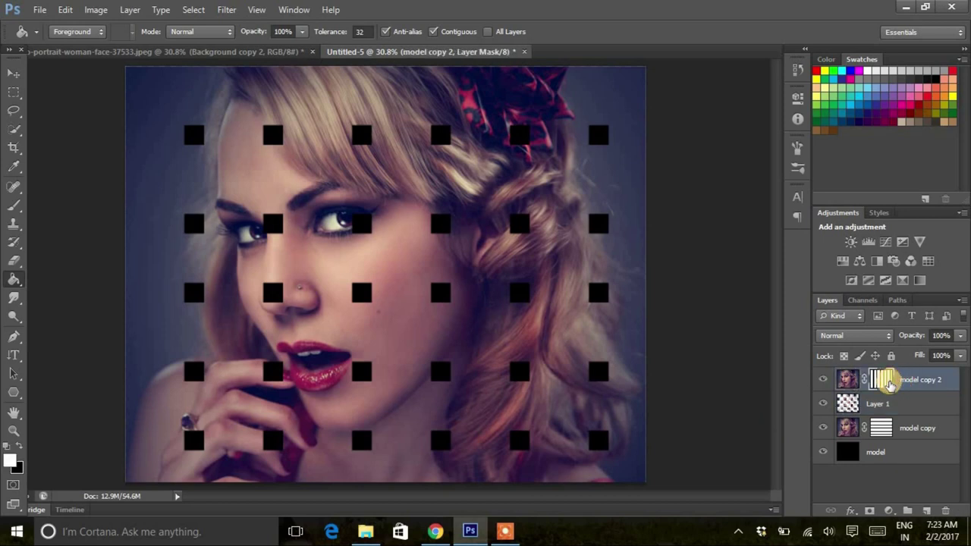
key(q)
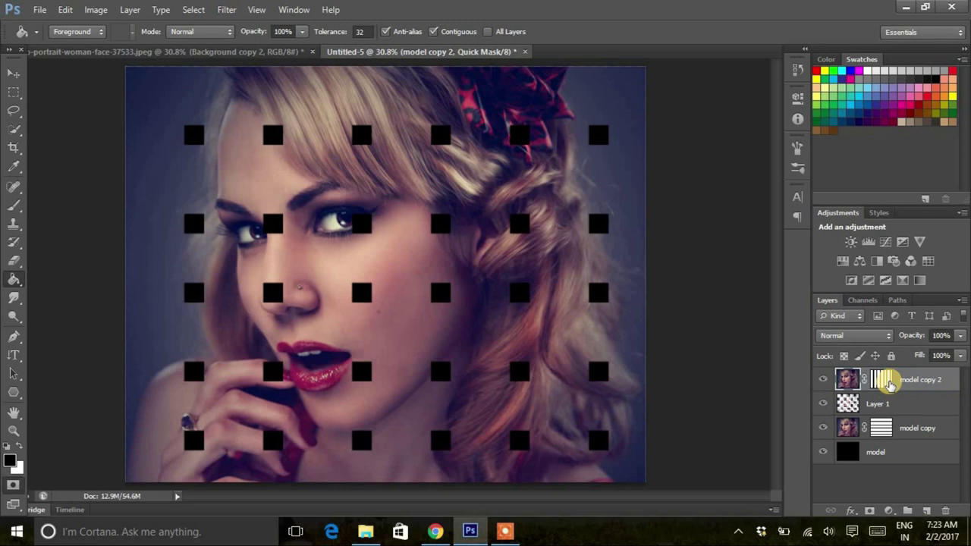
Load the Alpha 1 channel as a selection and return to model copy 2 in Layers.
click(862, 299)
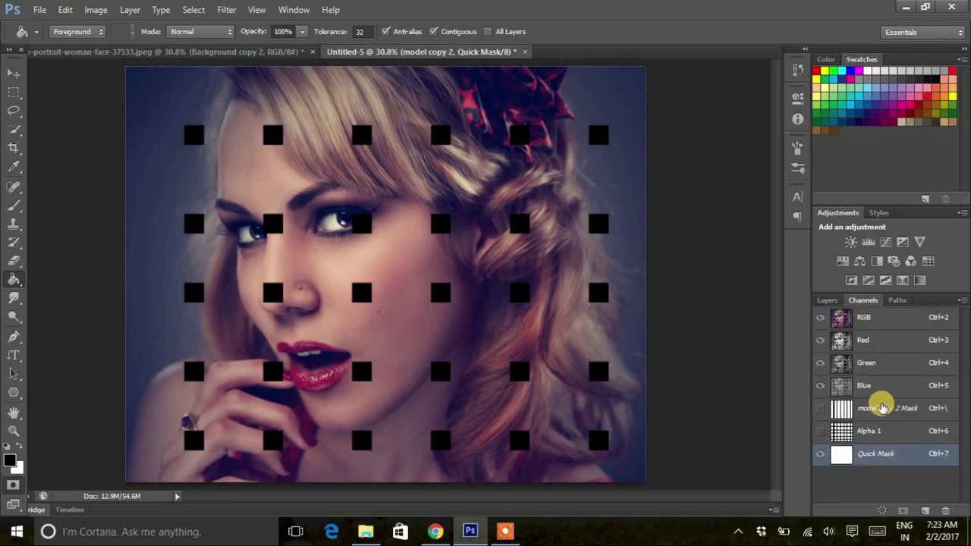
ctrl+click(843, 432)
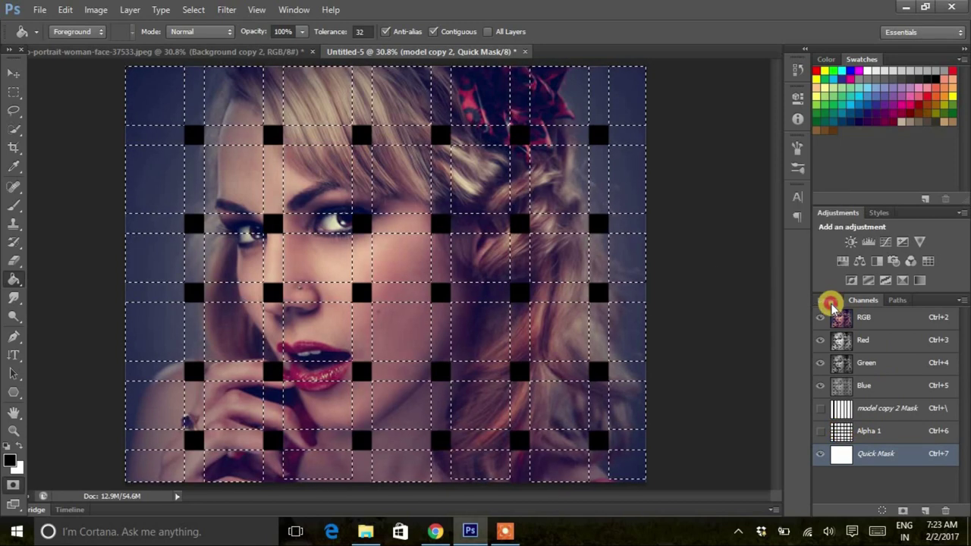
click(829, 300)
click(876, 390)
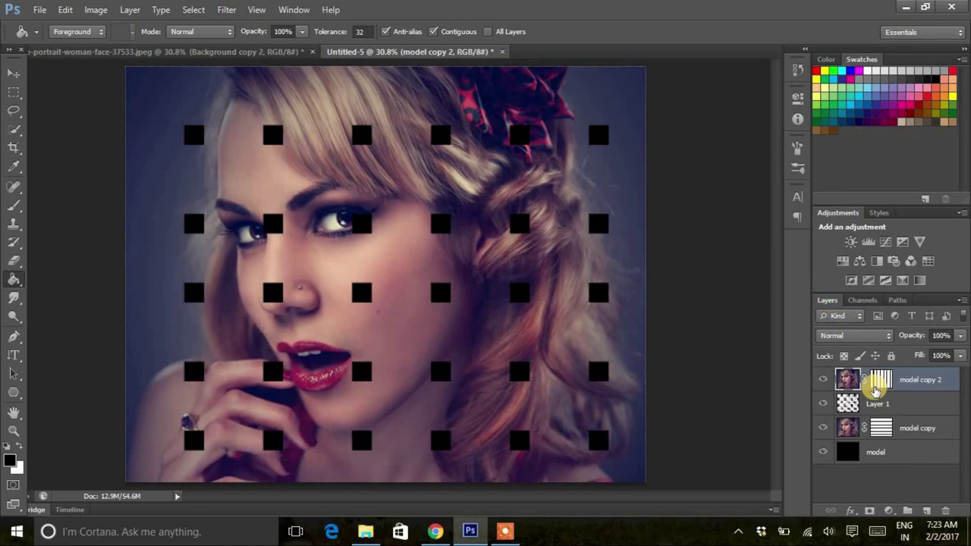
click(828, 301)
In Quick Mask, fill alternate grid cells out of the top three rows.
key(q)
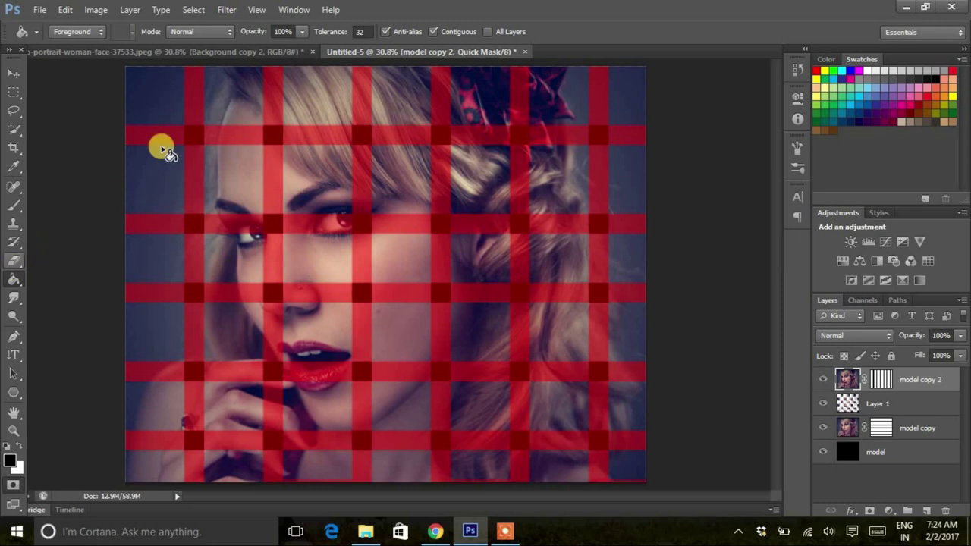
click(233, 98)
click(396, 92)
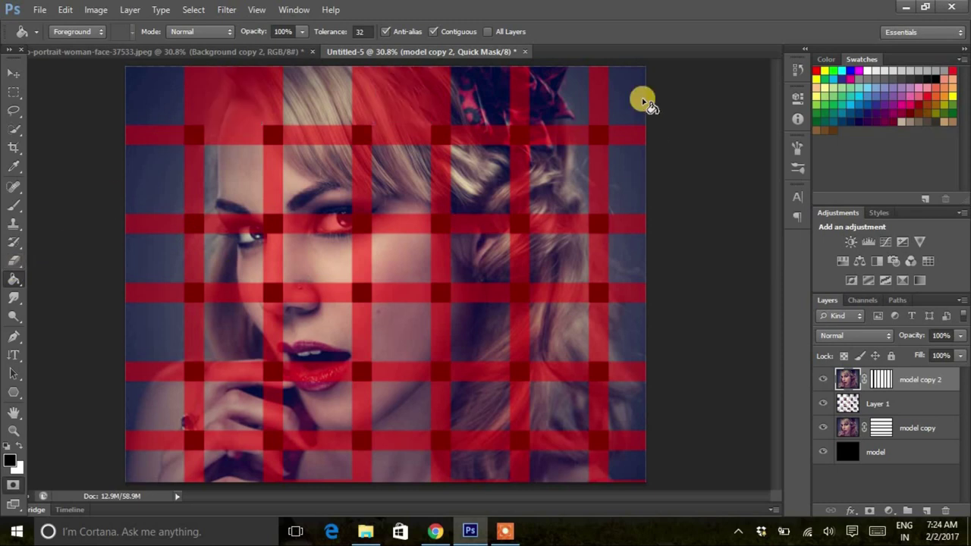
click(551, 85)
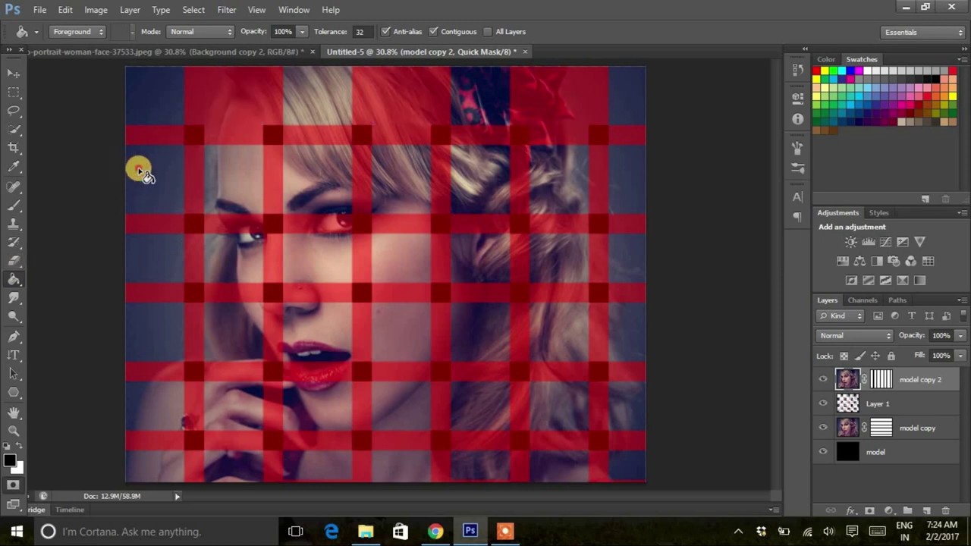
click(294, 166)
click(455, 167)
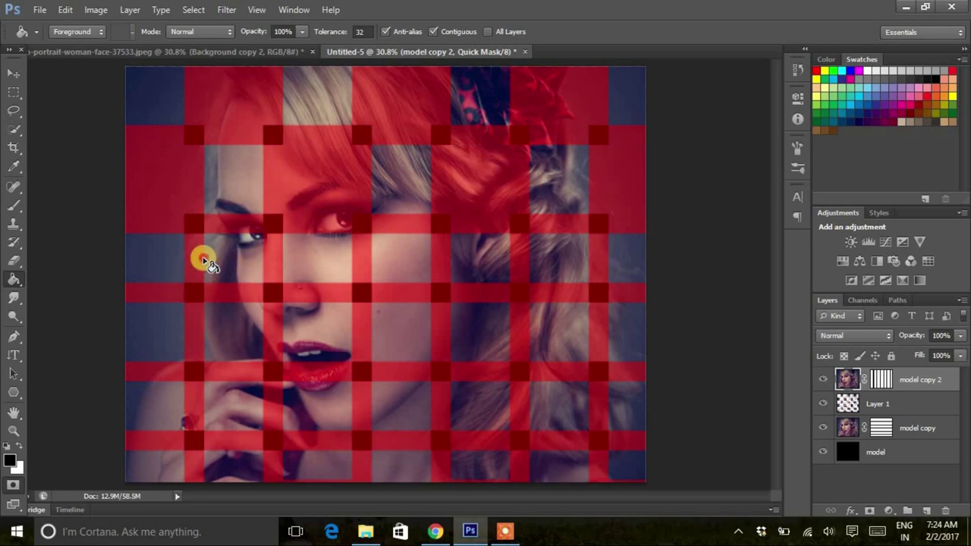
click(227, 250)
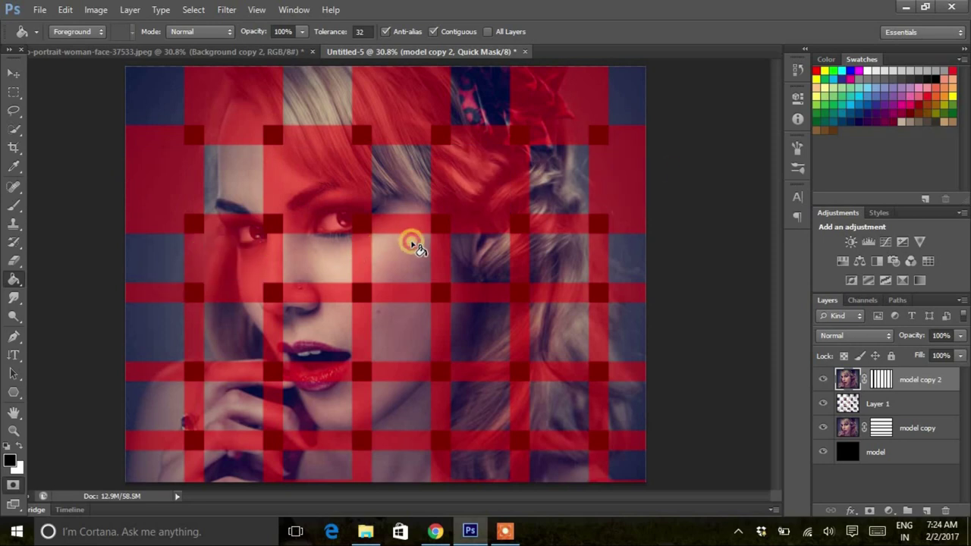
click(413, 243)
click(537, 252)
Mask out alternate cells in the lower rows, then copy the remaining cells to new Layer 2.
click(334, 317)
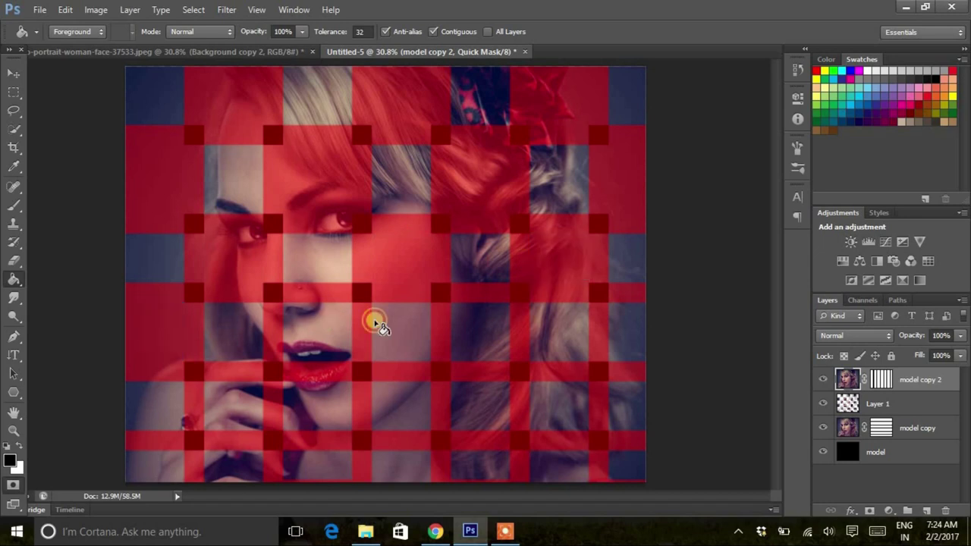
click(461, 318)
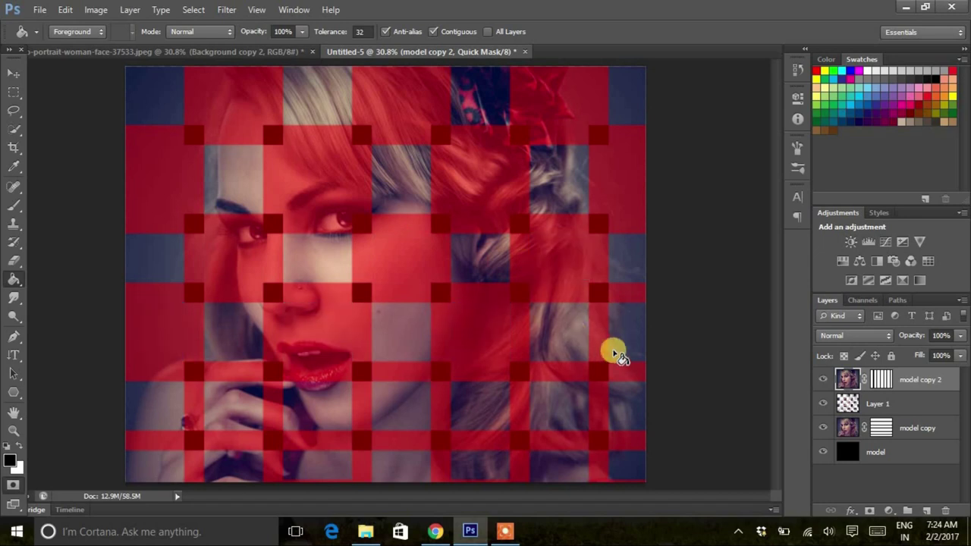
click(214, 397)
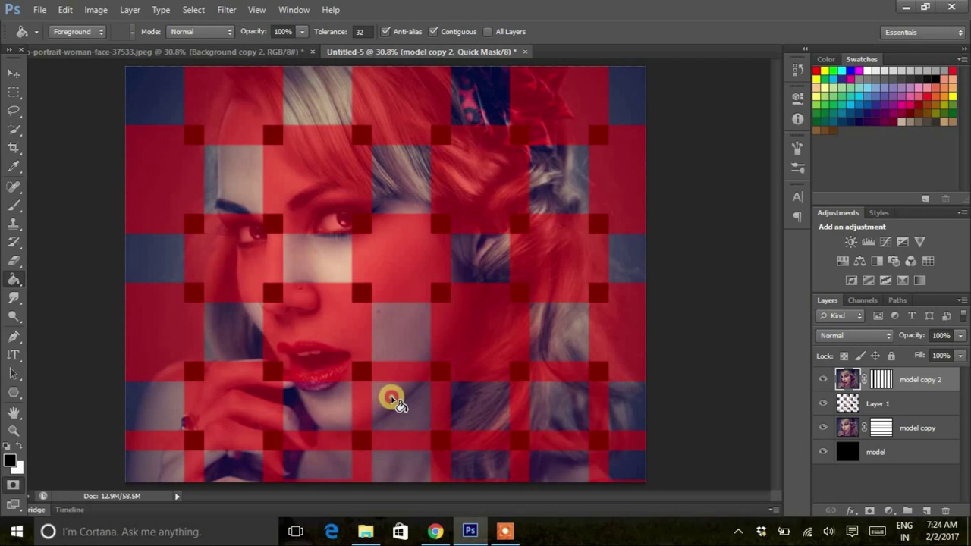
click(390, 399)
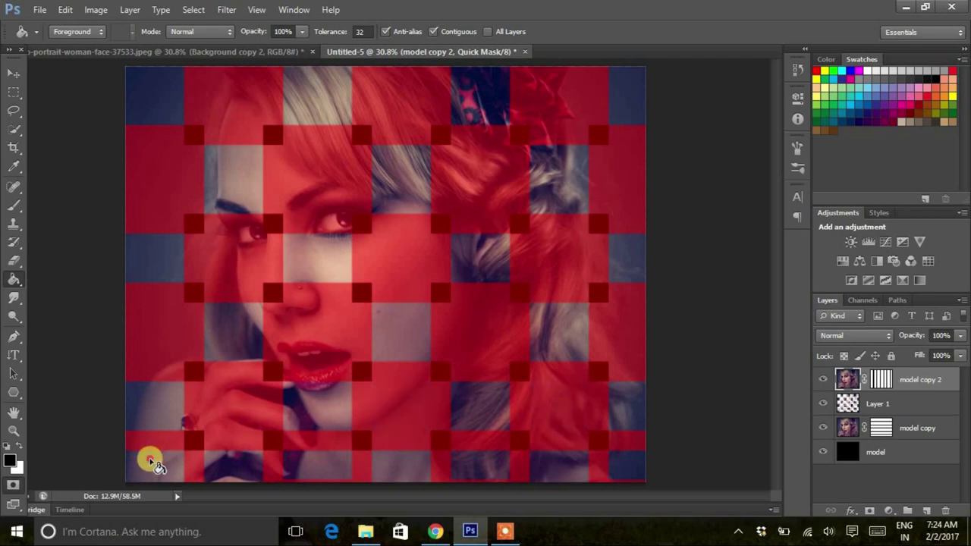
click(148, 459)
click(301, 460)
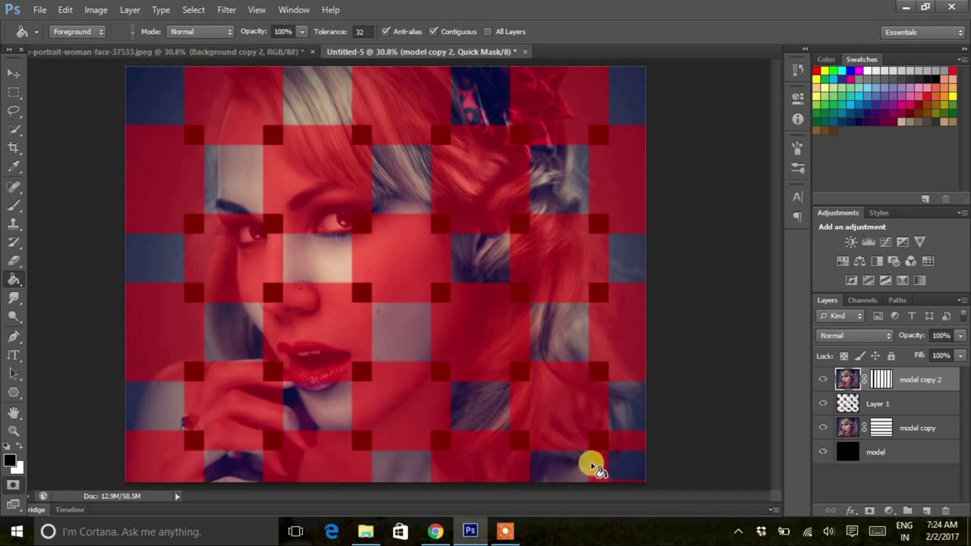
click(612, 458)
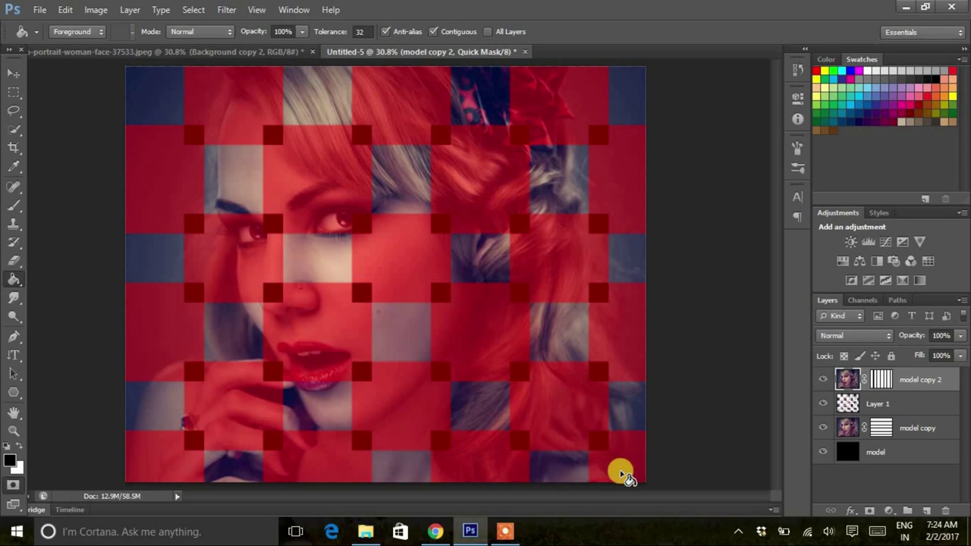
key(q)
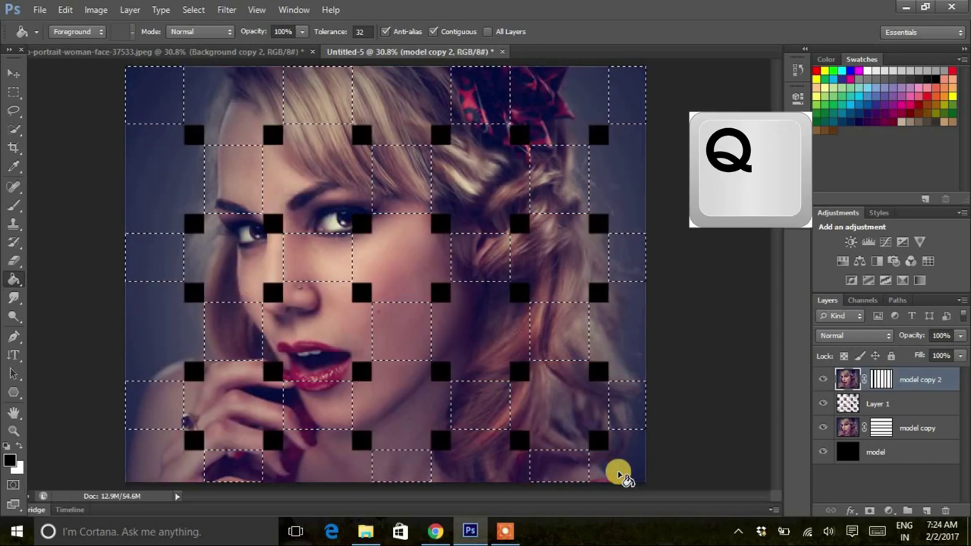
key(ctrl+j)
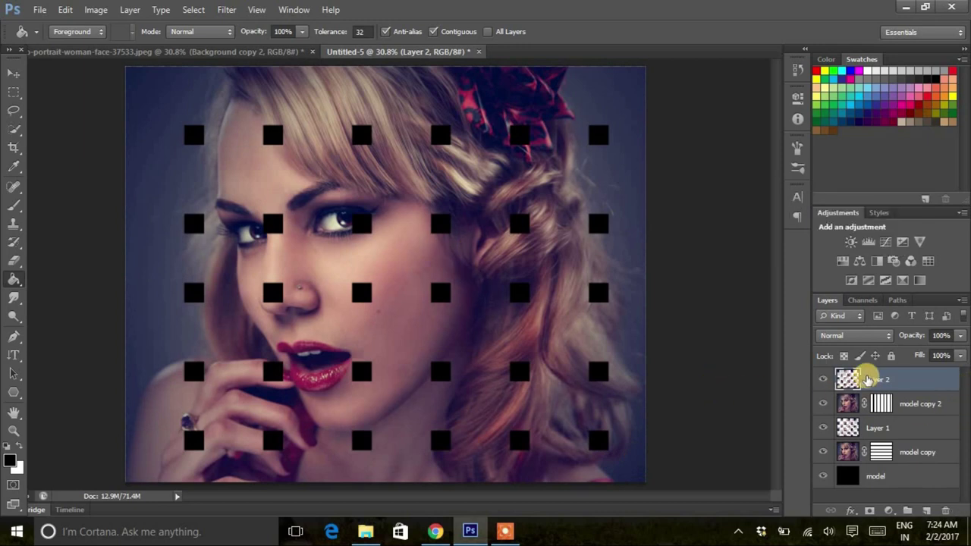
Make Layer 2 a clipping mask on model copy 2, and Layer 1 one on model copy.
right_click(867, 380)
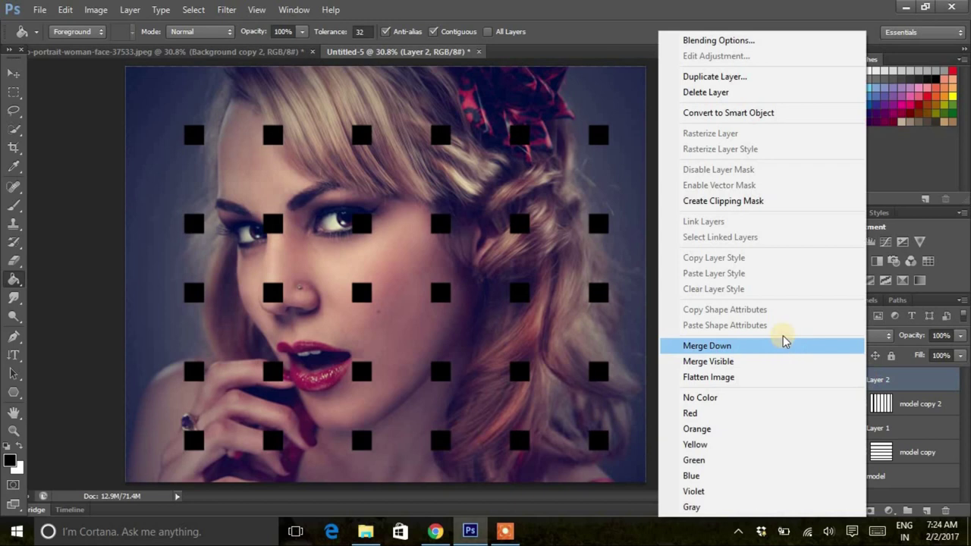
click(743, 202)
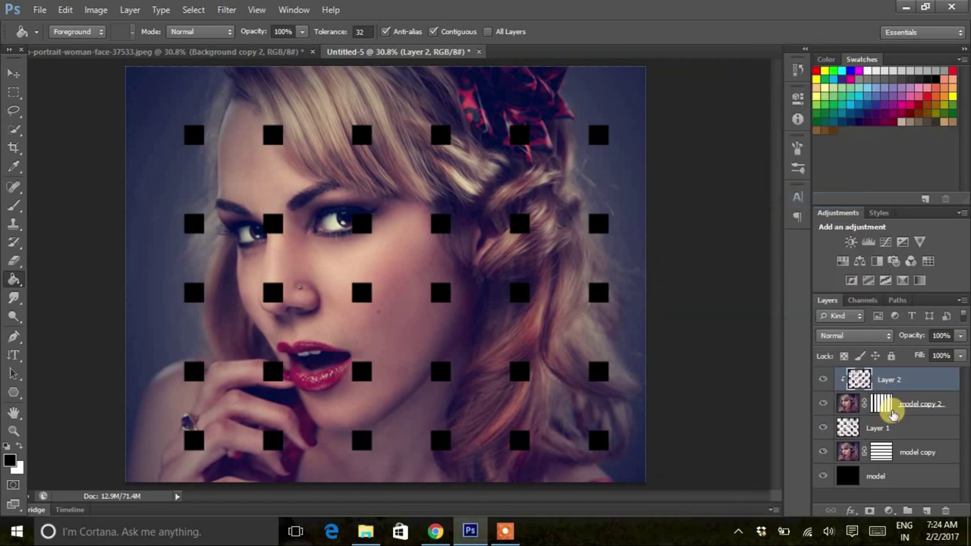
click(895, 429)
right_click(895, 429)
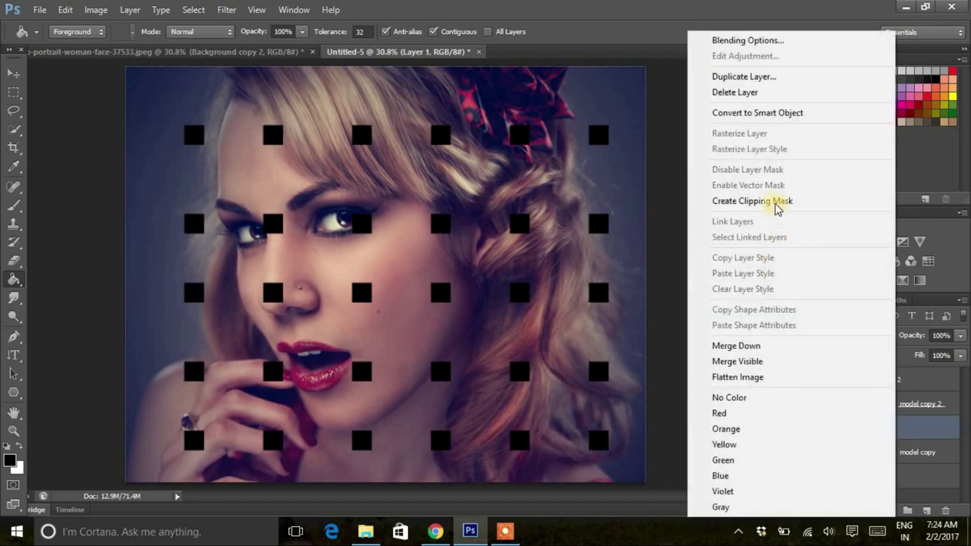
click(774, 196)
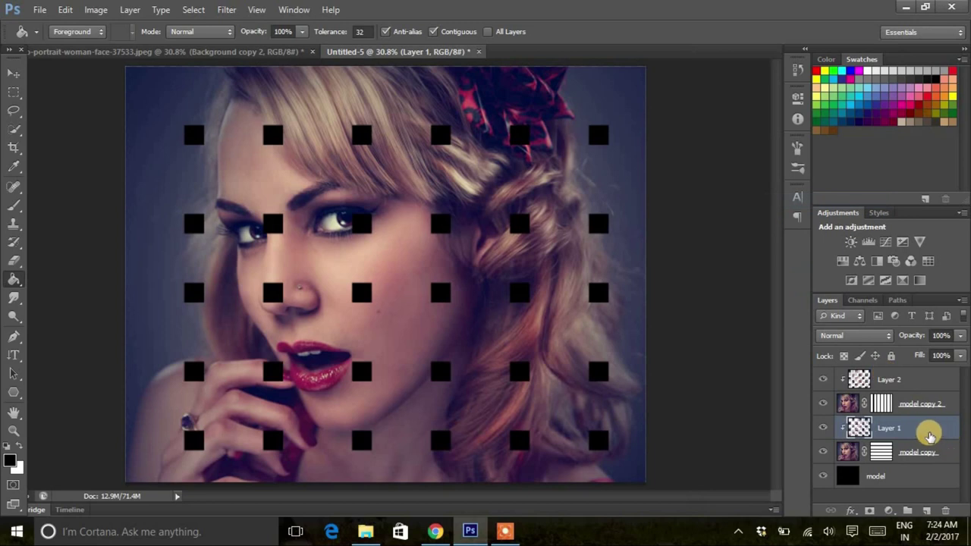
click(851, 510)
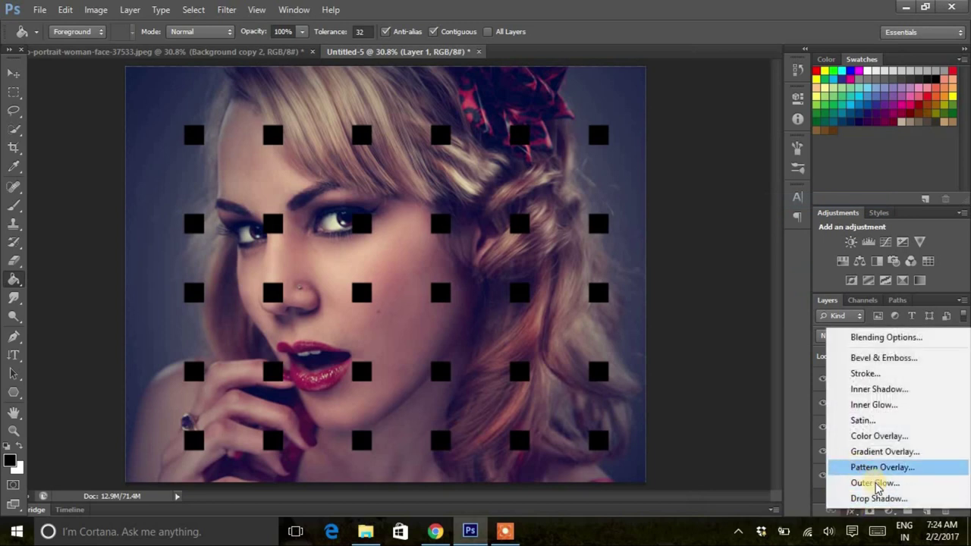
Add an Outer Glow effect to Layer 1 with black as the glow colour.
click(860, 481)
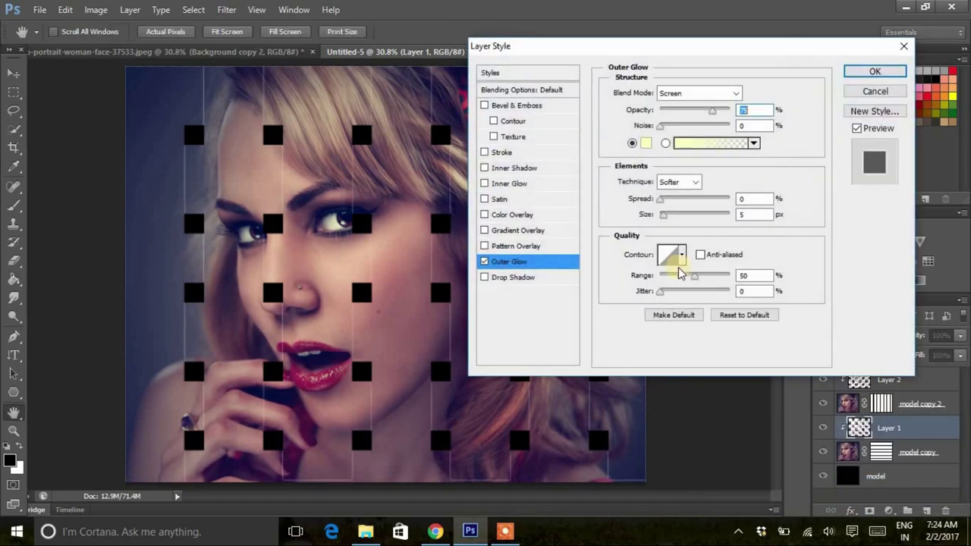
click(649, 144)
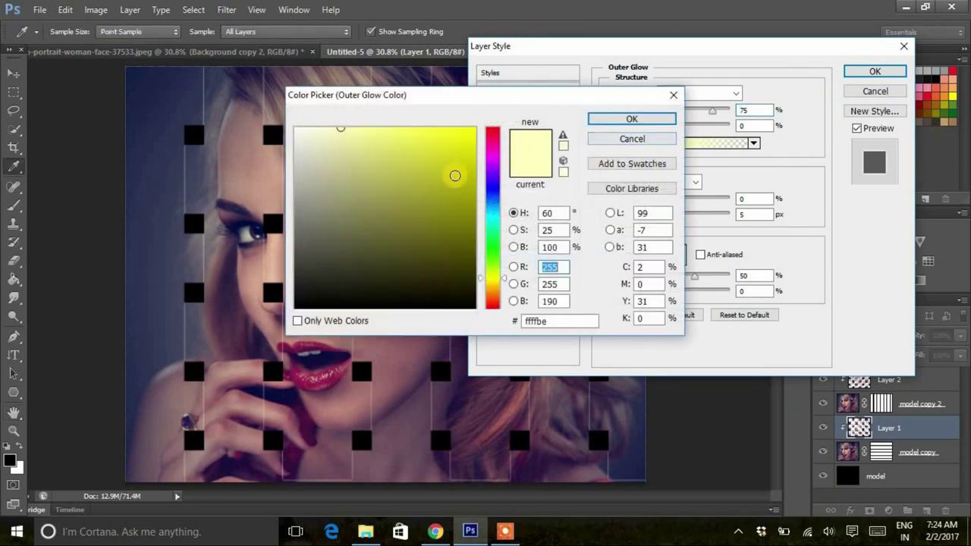
drag(455, 176, 273, 345)
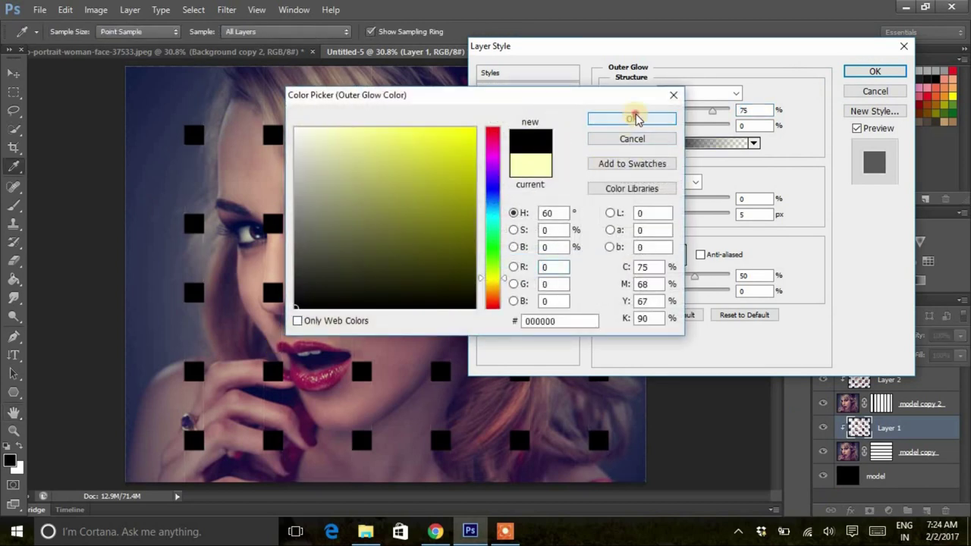
click(632, 119)
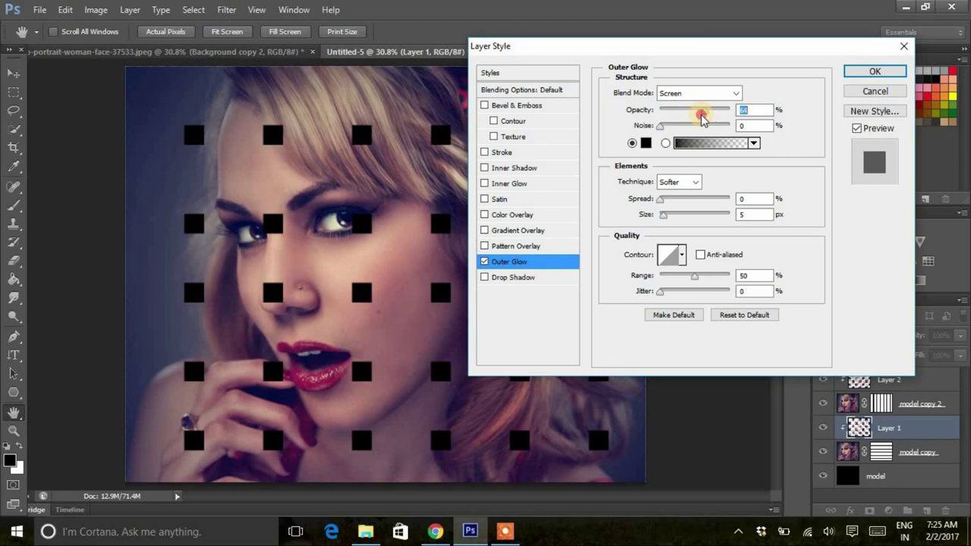
Set the glow to Normal mode, 65% opacity, 16% spread, about 103 px size, and apply.
drag(664, 216, 684, 220)
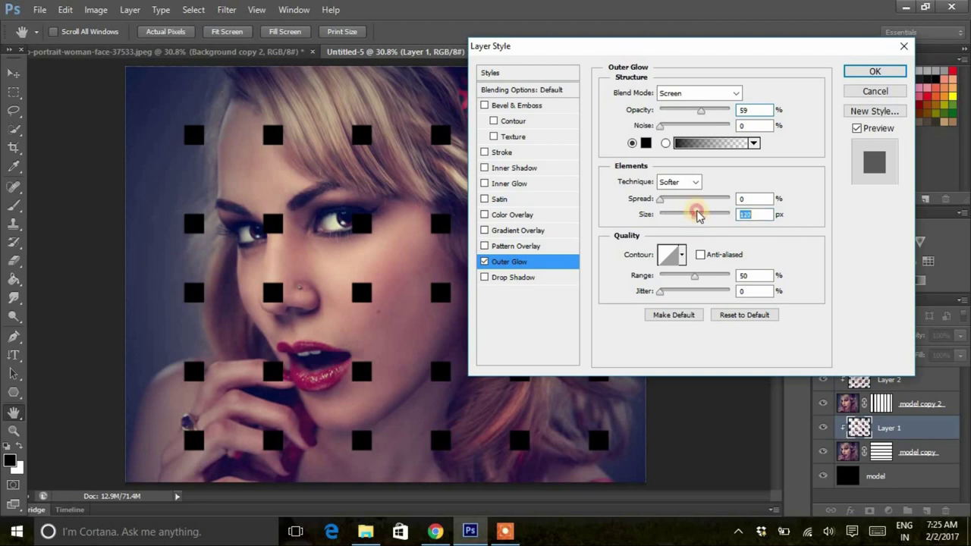
click(716, 113)
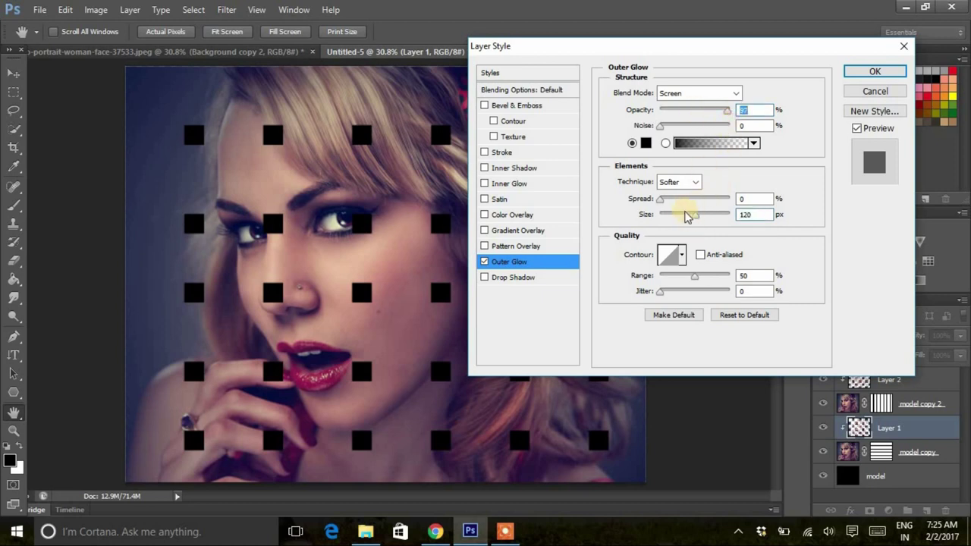
drag(701, 220, 686, 222)
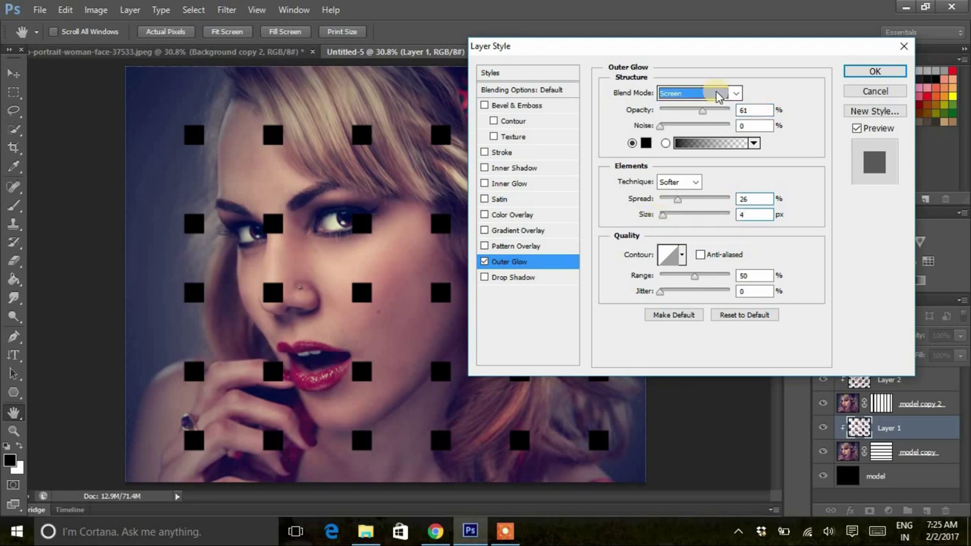
click(737, 94)
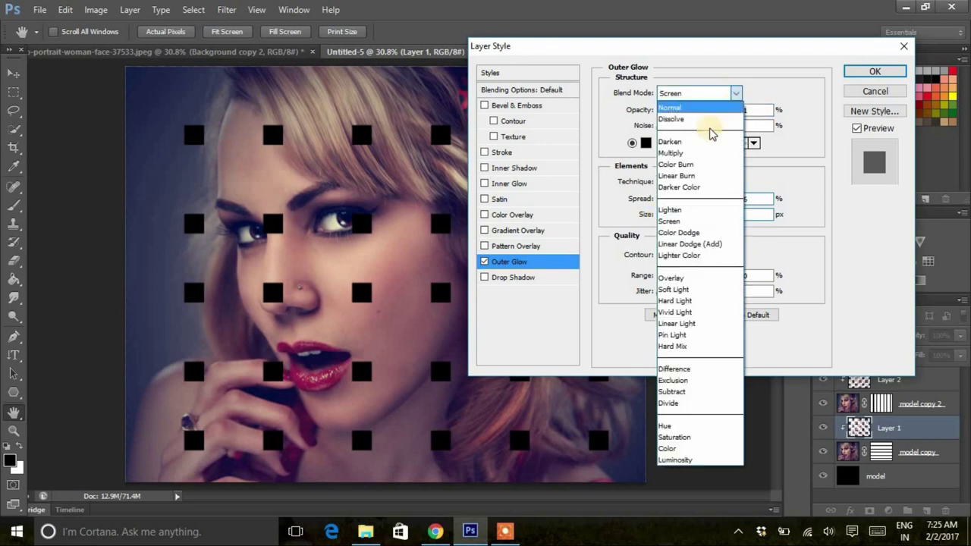
click(703, 109)
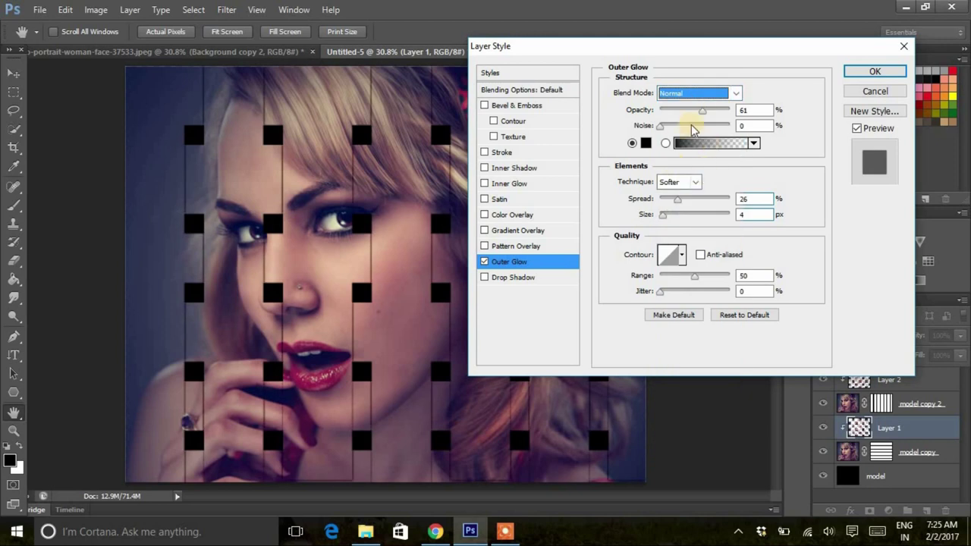
drag(703, 115, 706, 113)
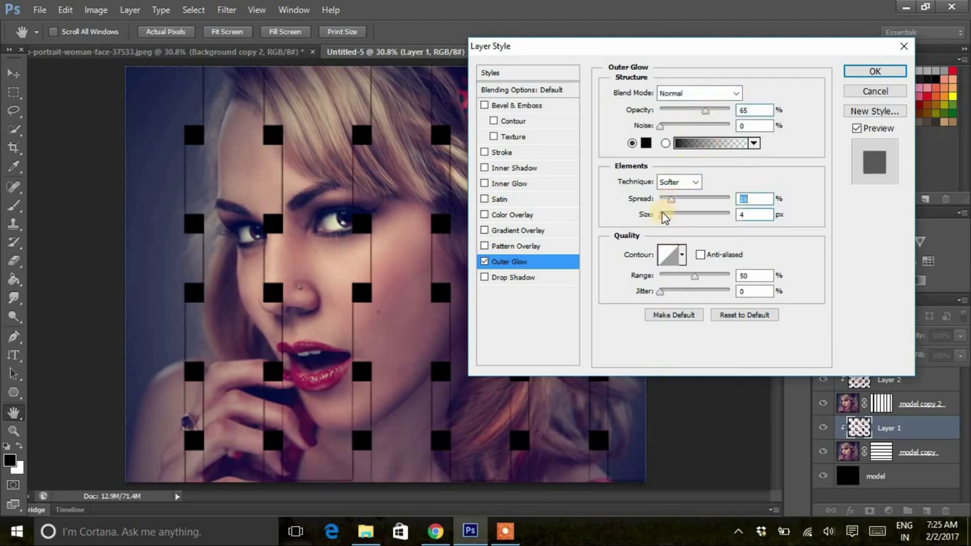
drag(674, 218, 686, 217)
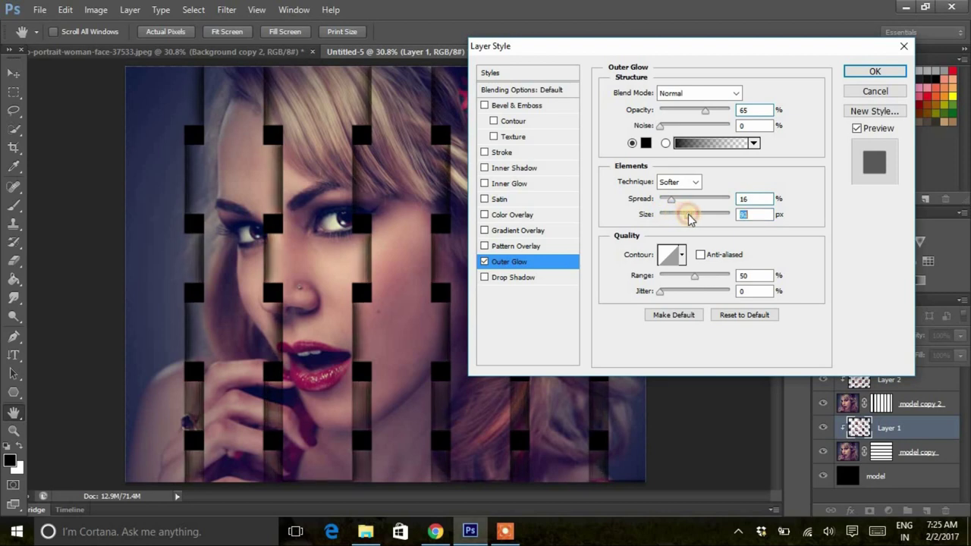
drag(692, 219, 693, 218)
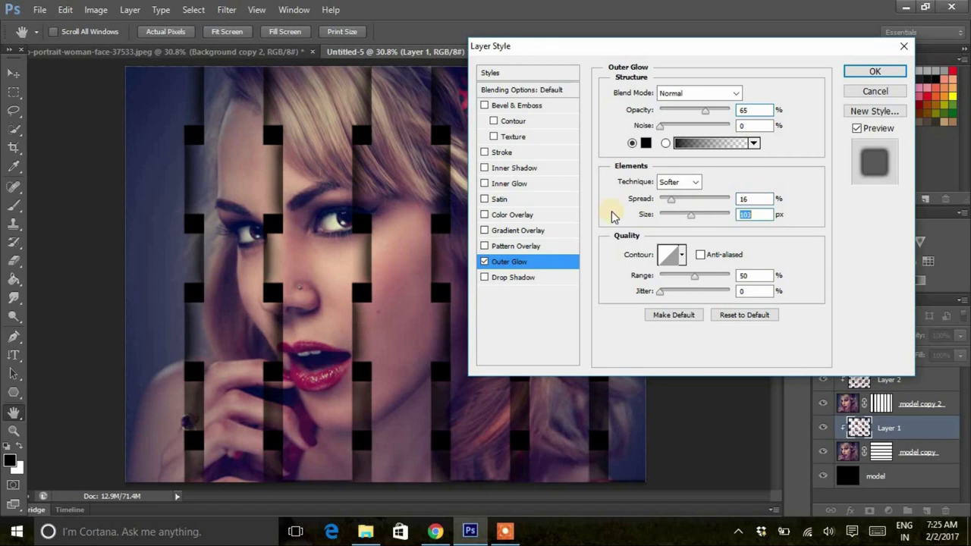
click(869, 72)
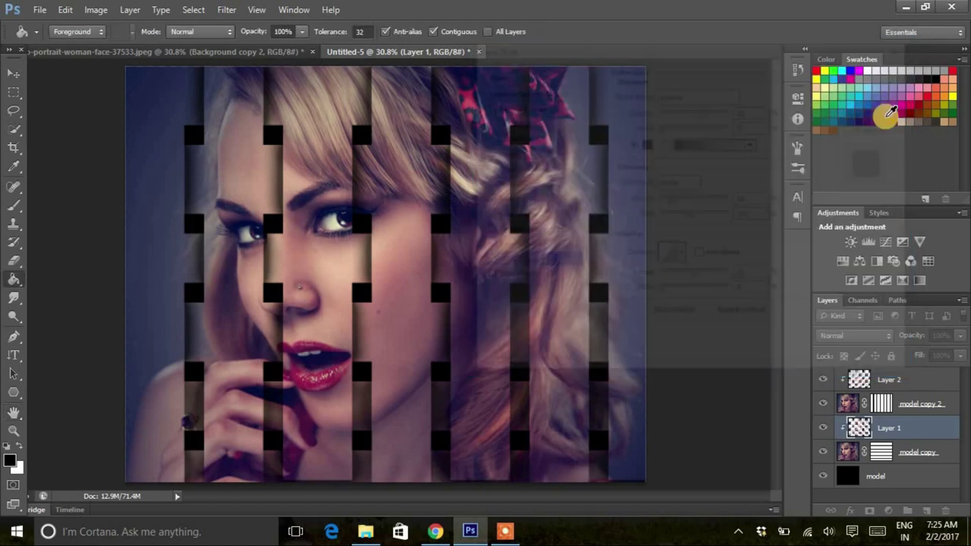
right_click(958, 431)
click(956, 427)
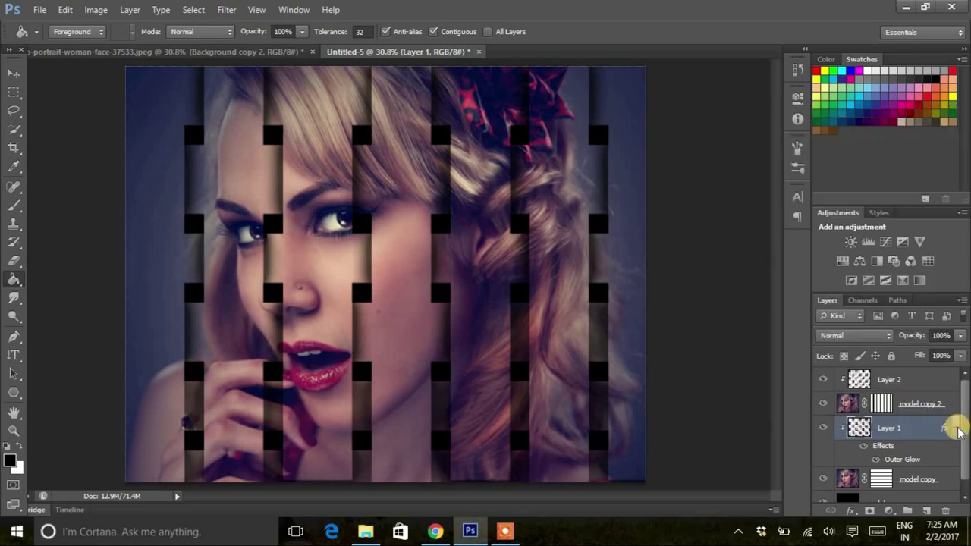
mouse_move(954, 410)
mouse_down()
mouse_move(953, 423)
mouse_move(948, 416)
mouse_up()
click(930, 381)
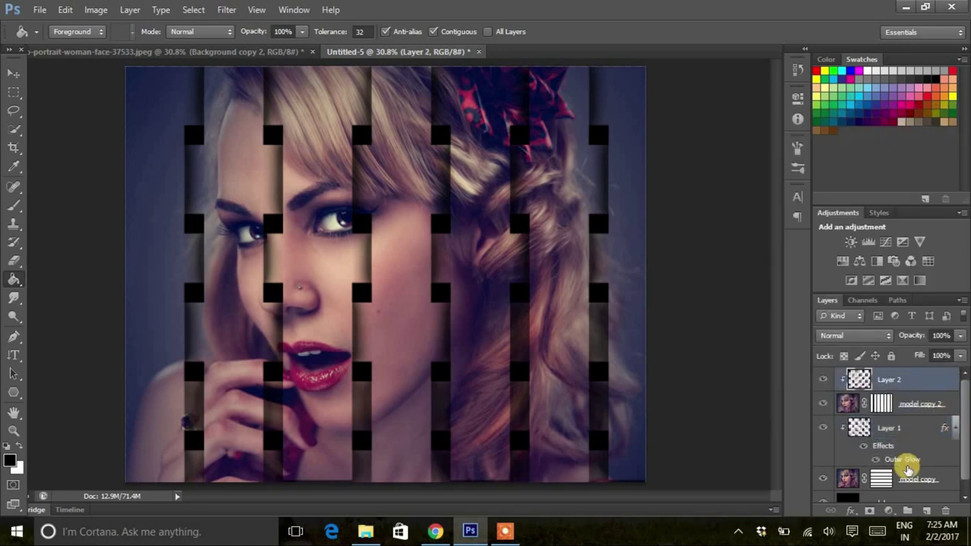
click(853, 512)
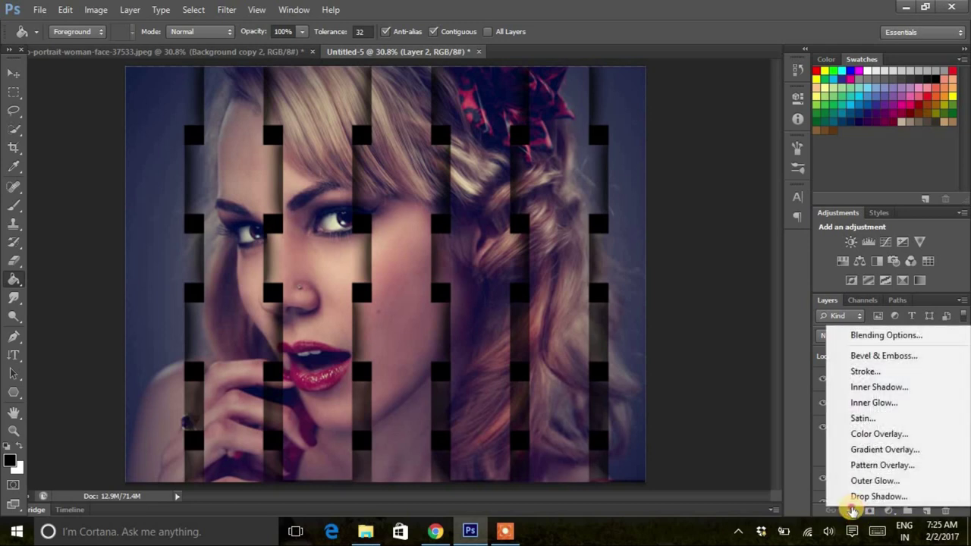
click(855, 513)
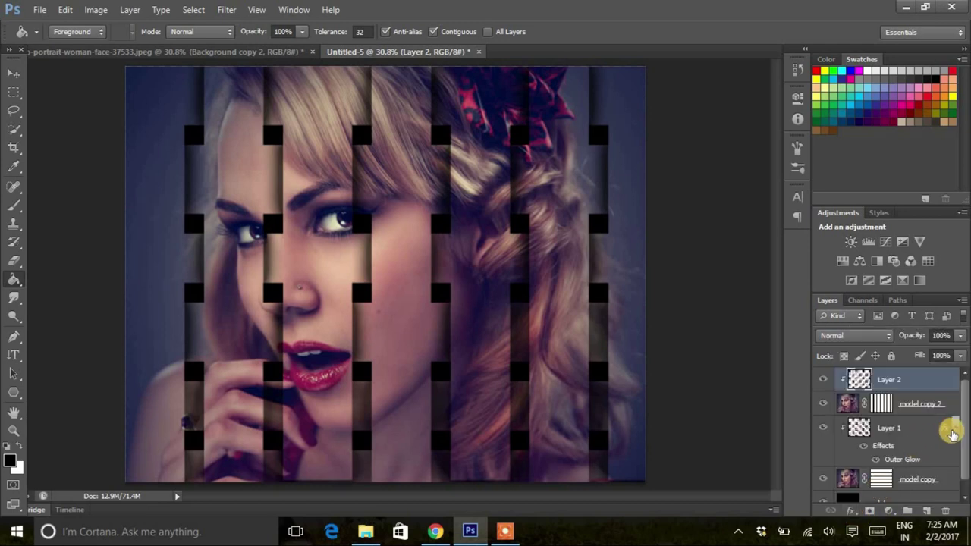
click(954, 430)
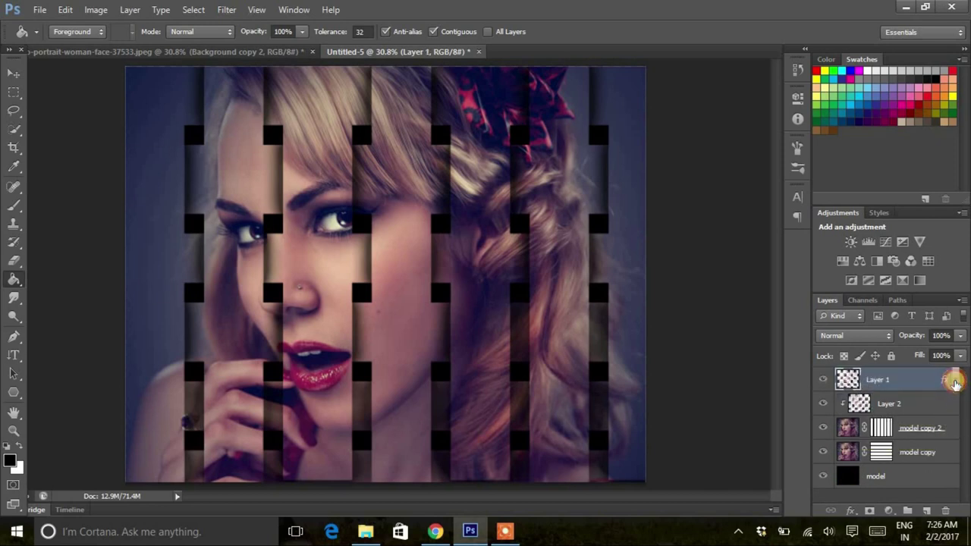
drag(956, 430, 955, 391)
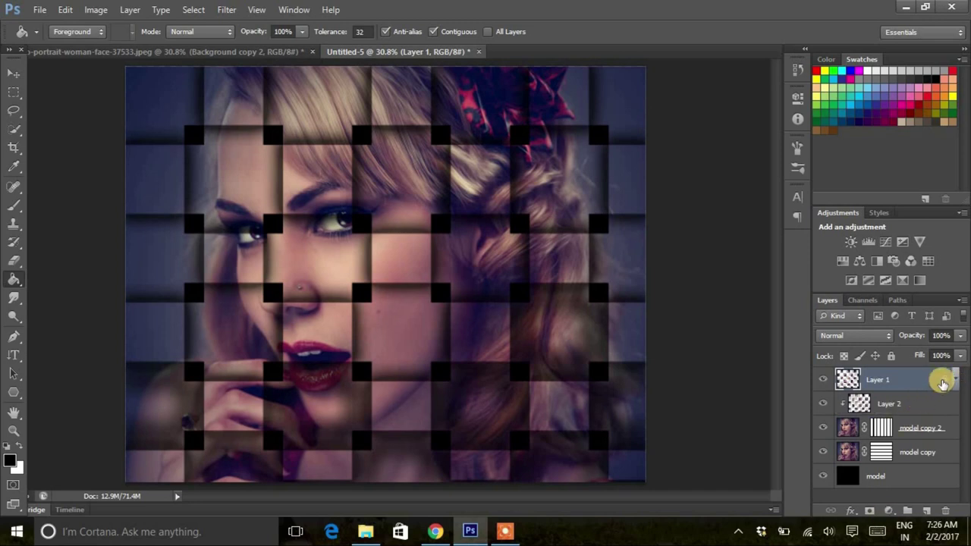
drag(953, 379, 948, 434)
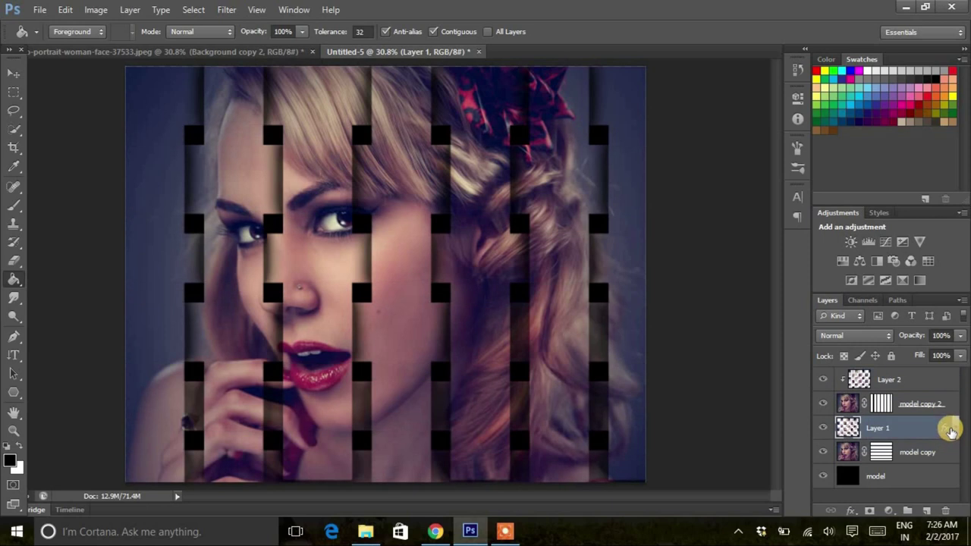
click(952, 385)
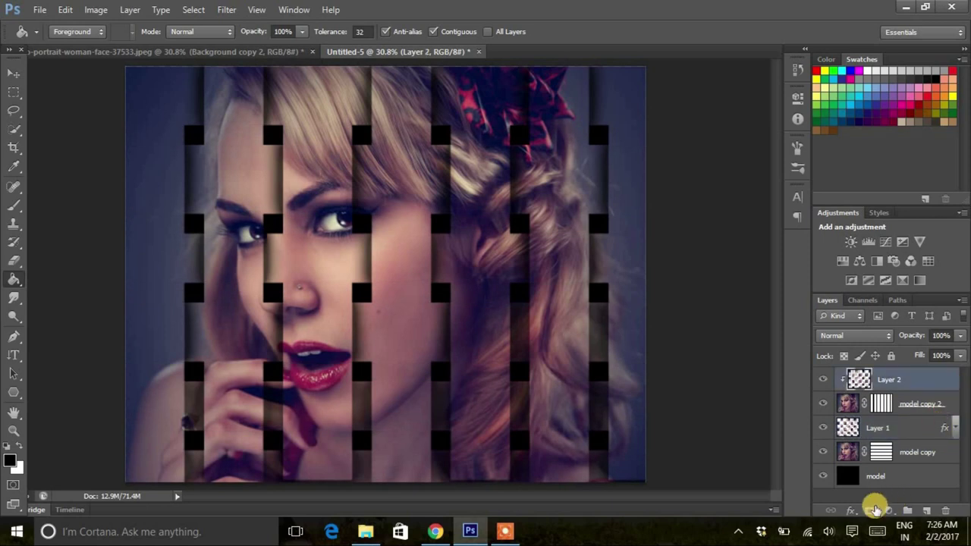
Add an Outer Glow effect to Layer 2 with black as the glow colour.
click(851, 511)
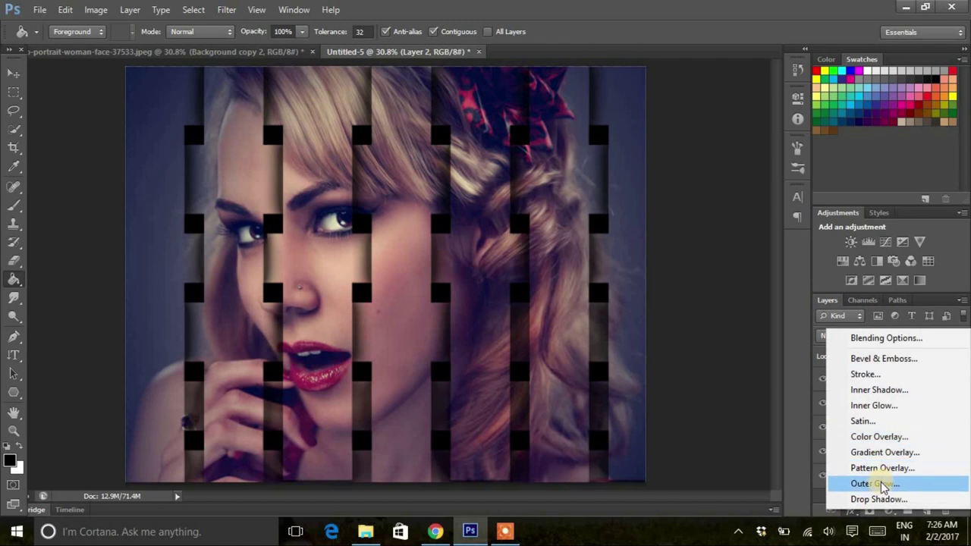
click(876, 483)
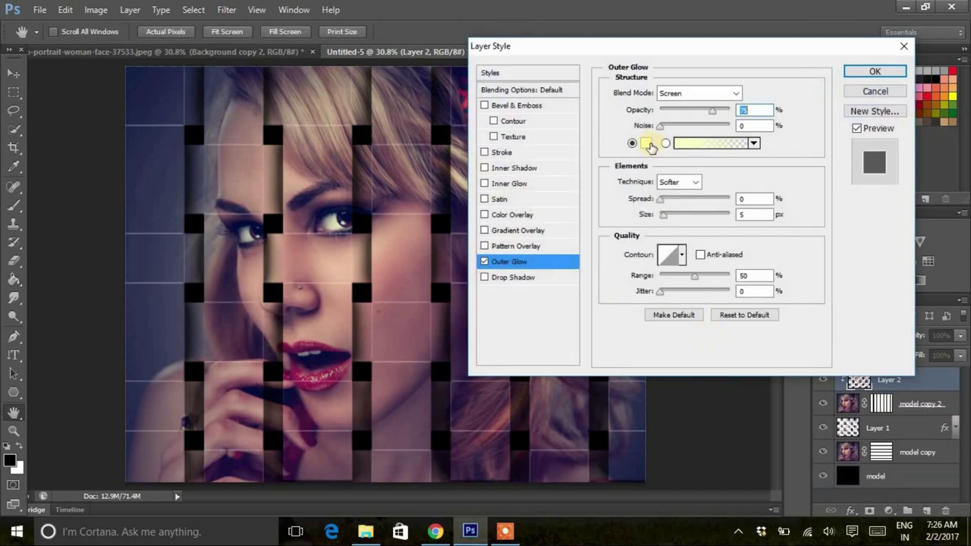
click(645, 144)
drag(358, 235, 228, 342)
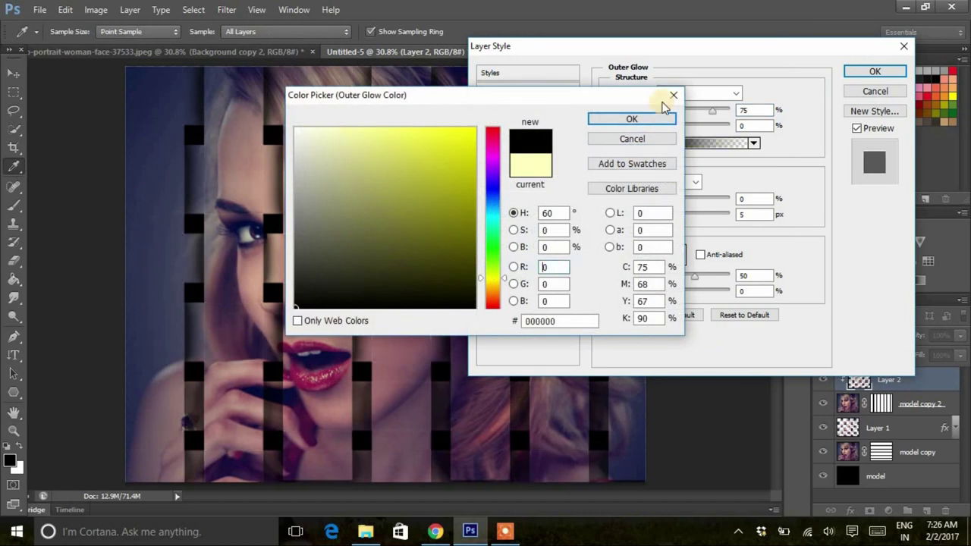
click(650, 124)
Set the glow to Normal mode, enlarge it to 172 px, lower its opacity, and apply.
click(730, 94)
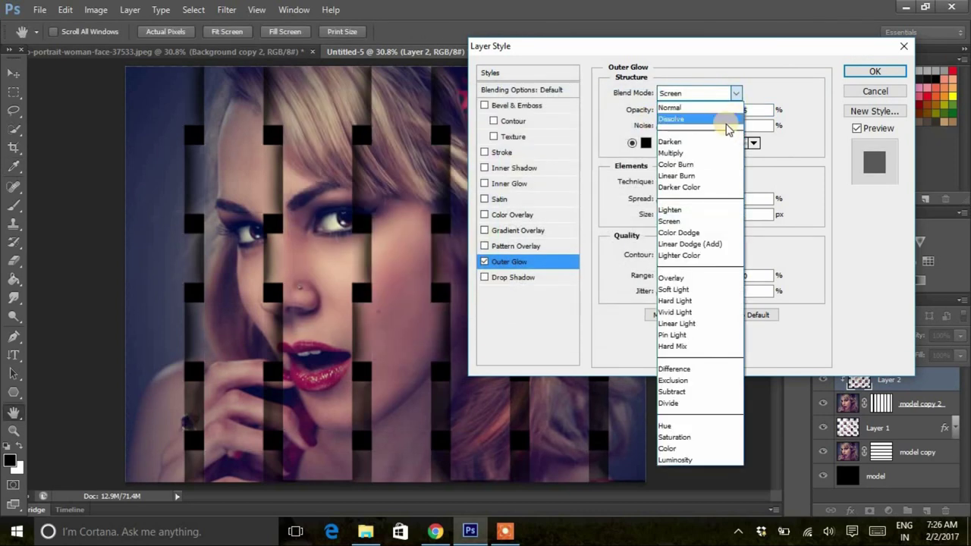
click(714, 108)
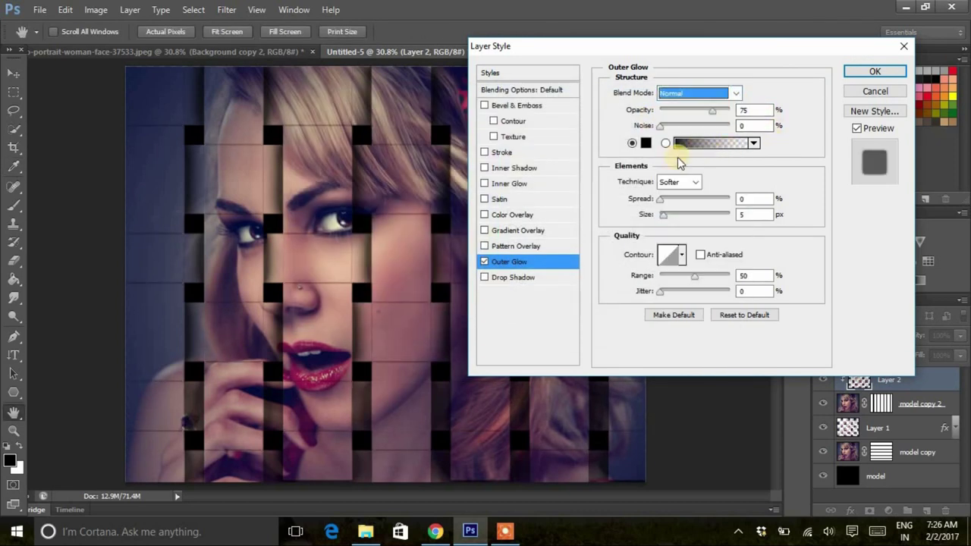
mouse_move(666, 220)
mouse_down()
mouse_move(704, 227)
mouse_move(718, 210)
mouse_up()
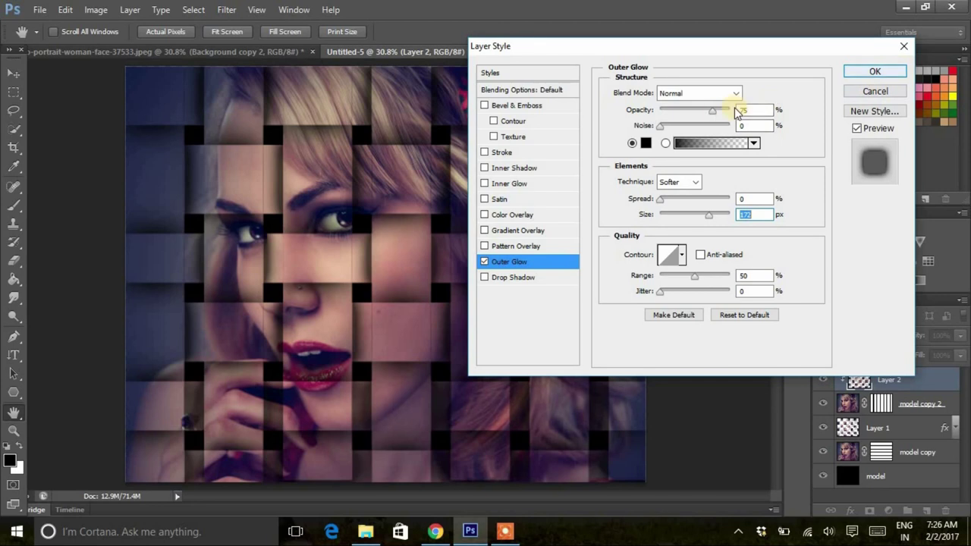
drag(712, 111, 704, 113)
click(875, 71)
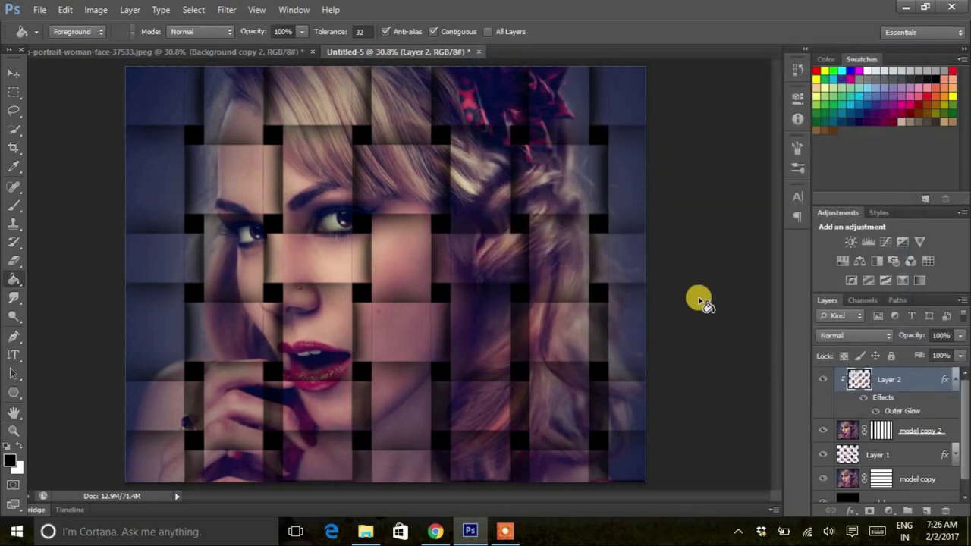